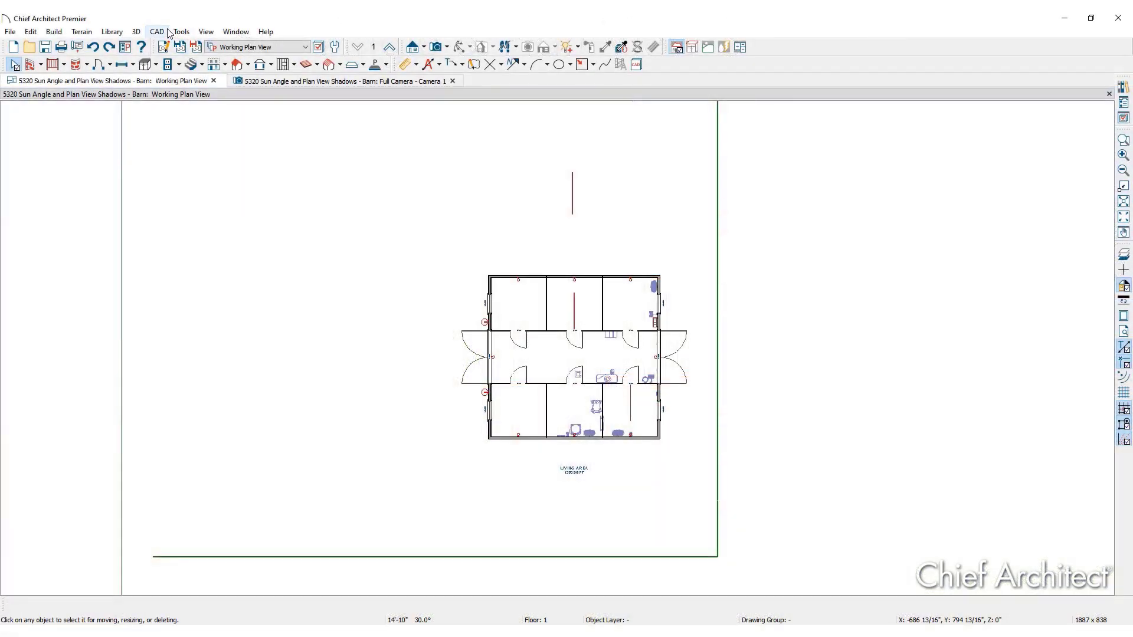
Draw a north pointer about 15'-1" long at about 30° in the open area to the upper left of the barn plan.
left_click(167, 29)
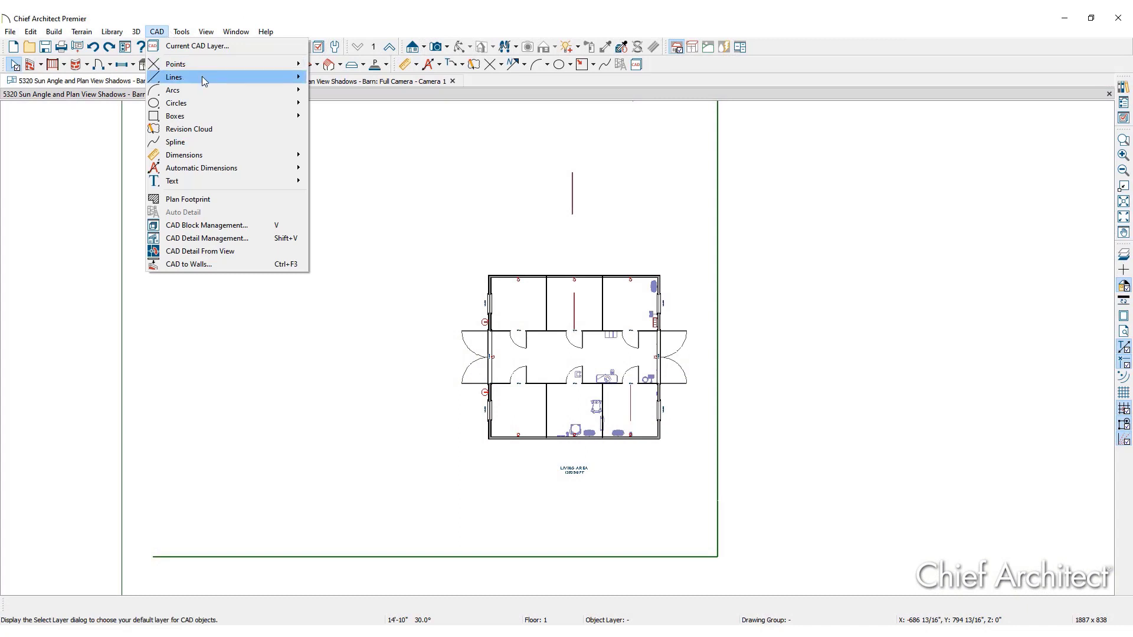
mouse_move(202, 76)
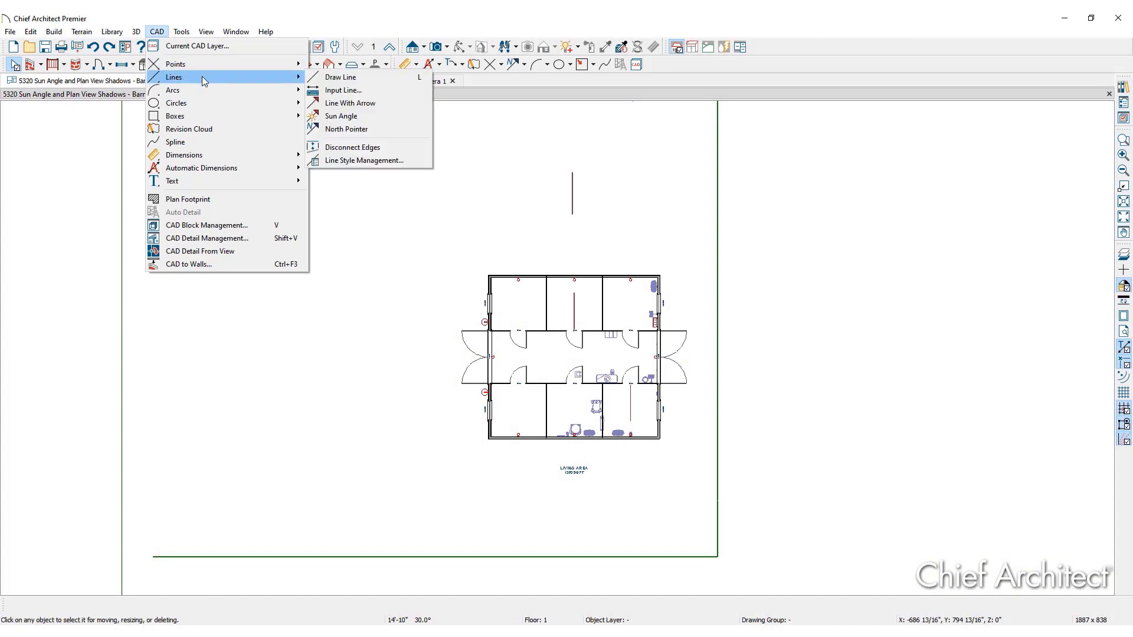
left_click(380, 129)
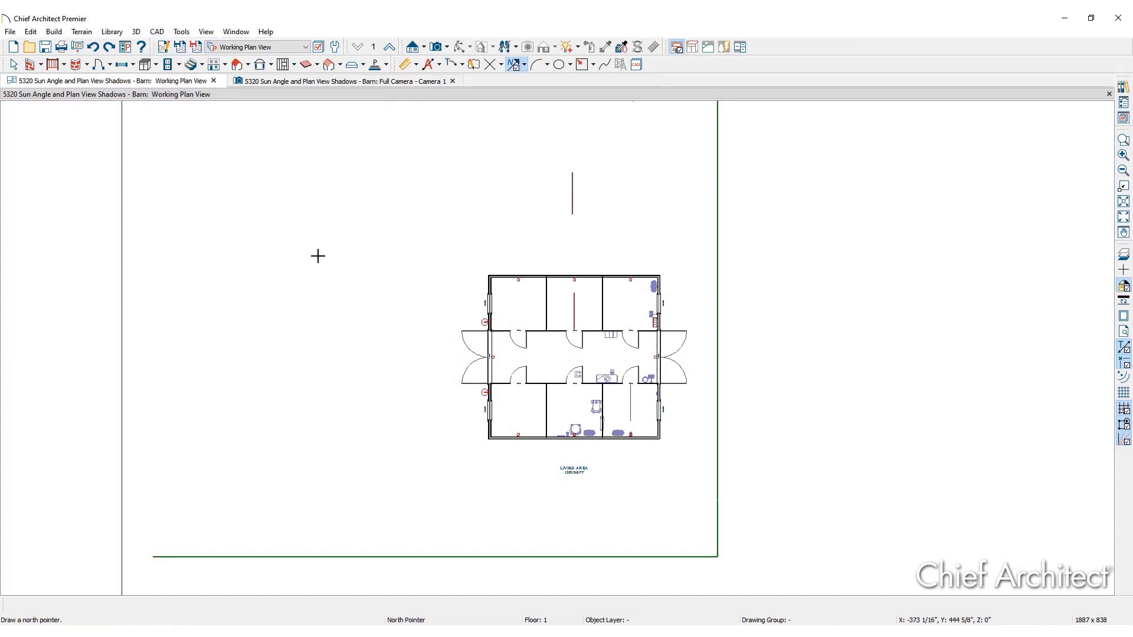
left_click_drag(316, 259, 377, 224)
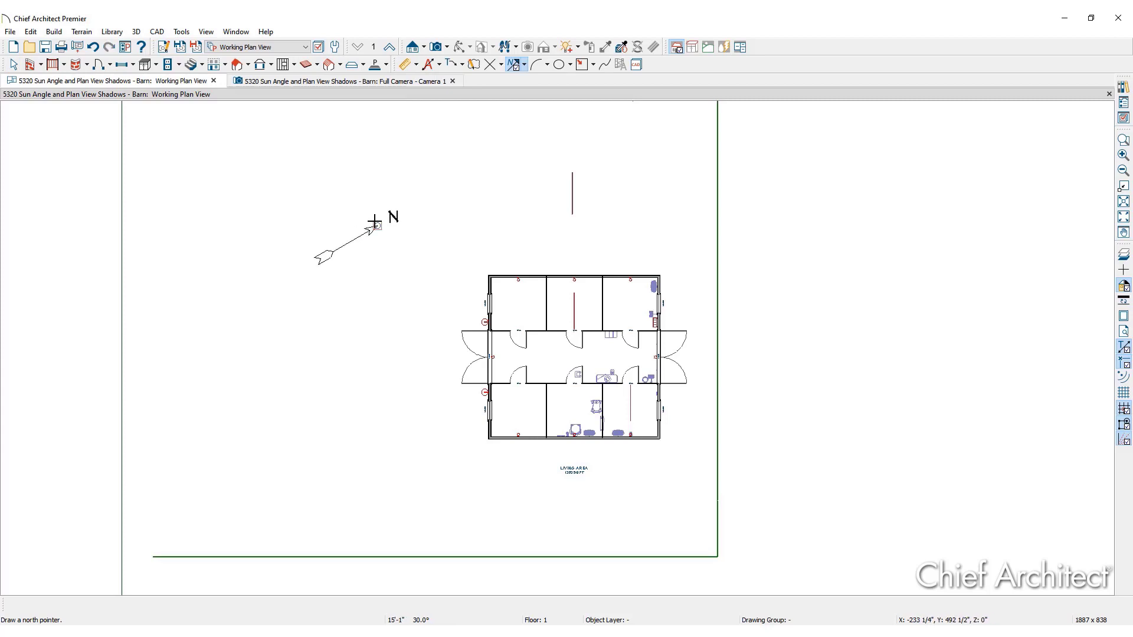
key("Escape")
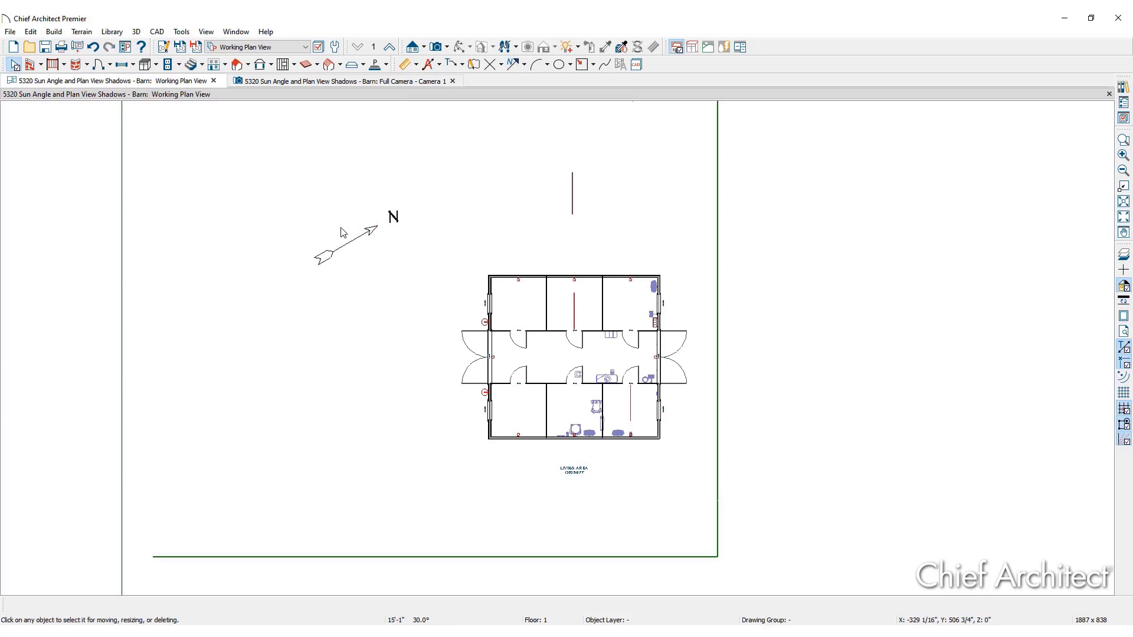
Set the north pointer's angle to 42.5°, keeping its start point locked.
left_click(326, 257)
double_click(324, 254)
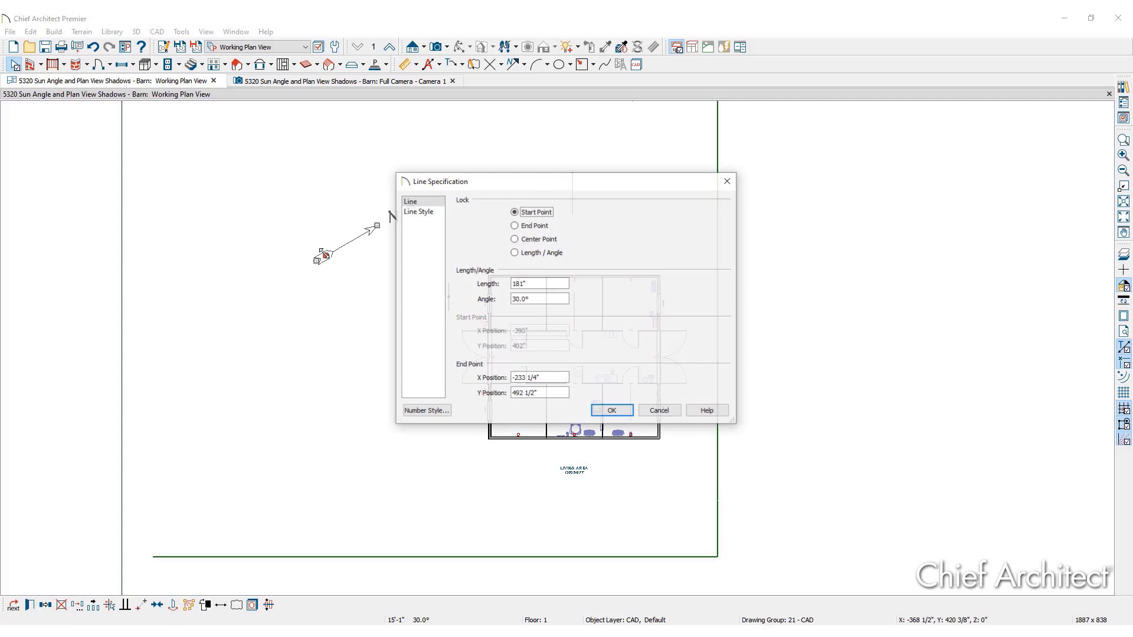
double_click(519, 299)
type("42.")
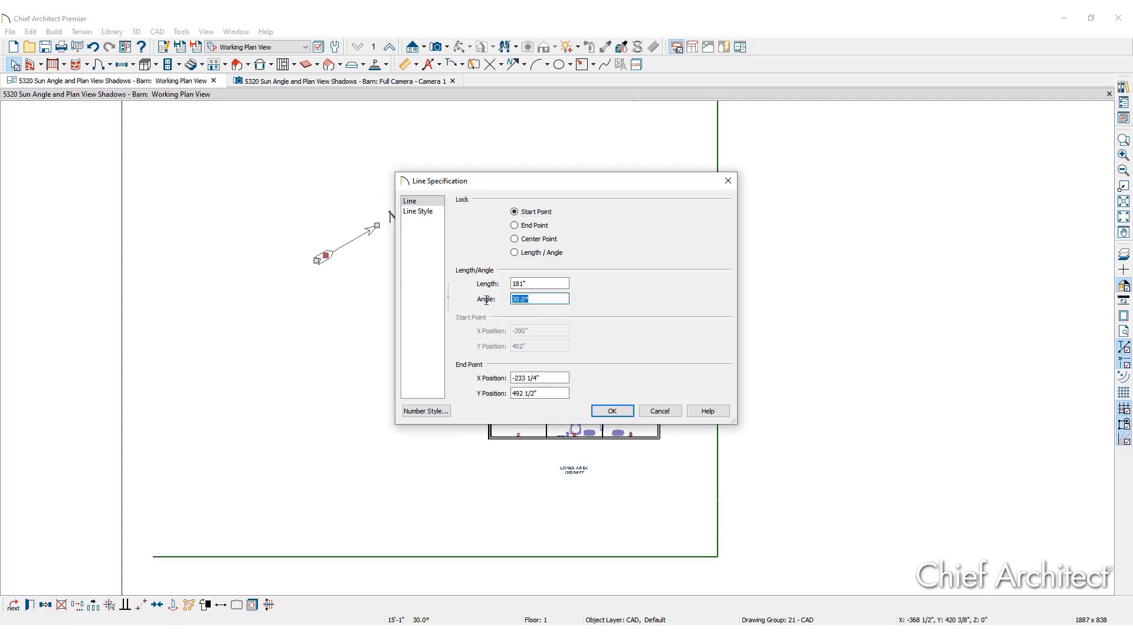
type("5")
key("Tab")
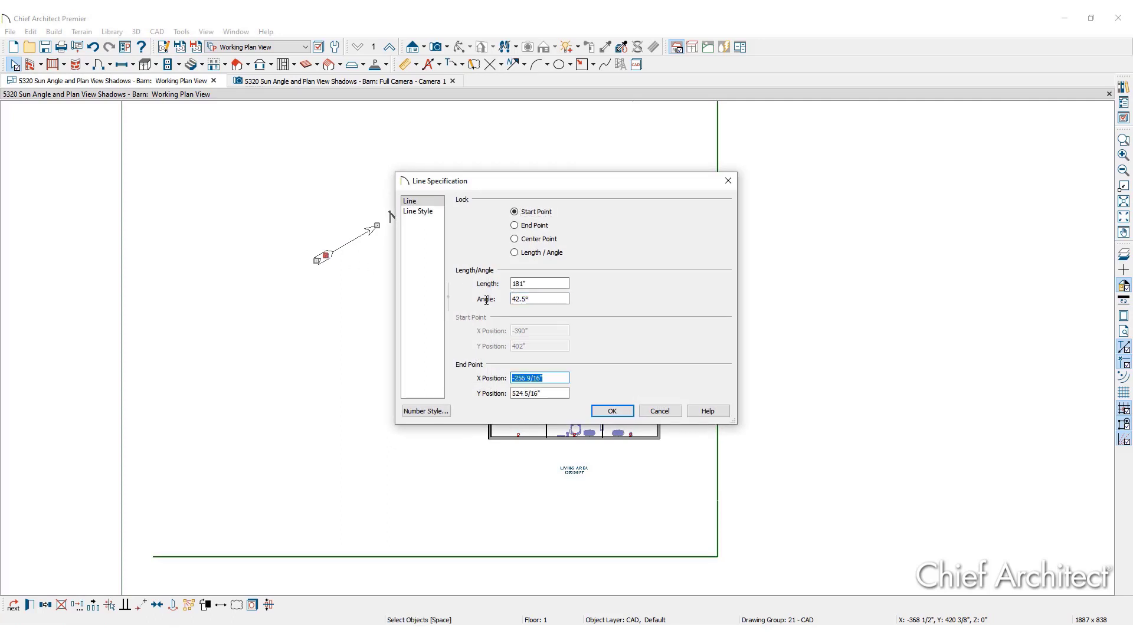
left_click(624, 417)
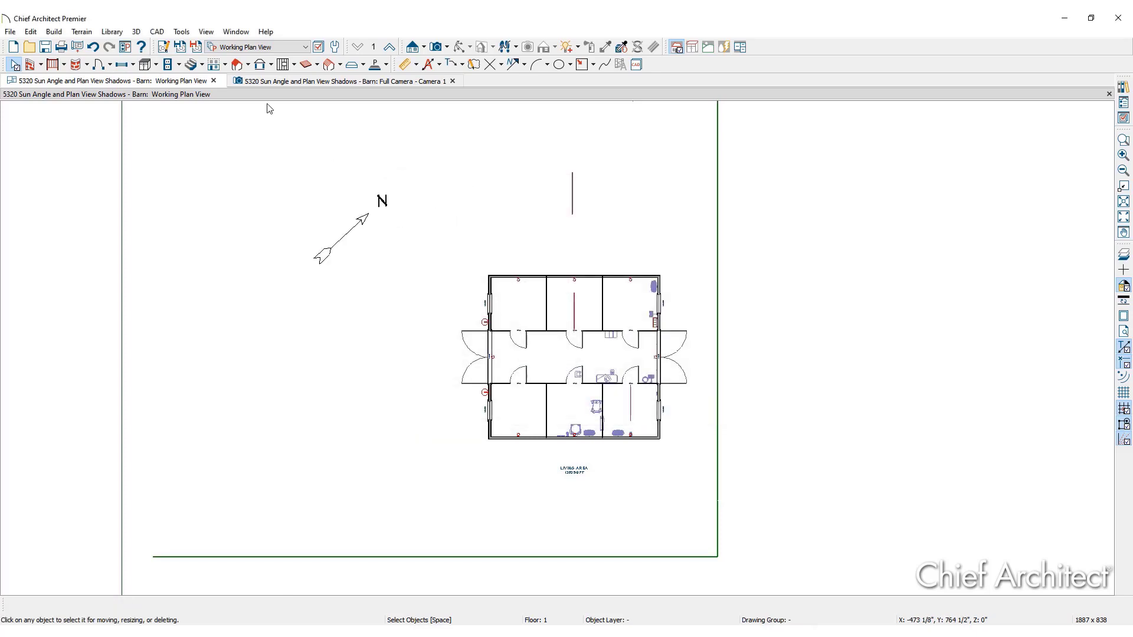
Place a sun angle below the north pointer with latitude 47.76° and longitude -116.79°.
left_click(167, 34)
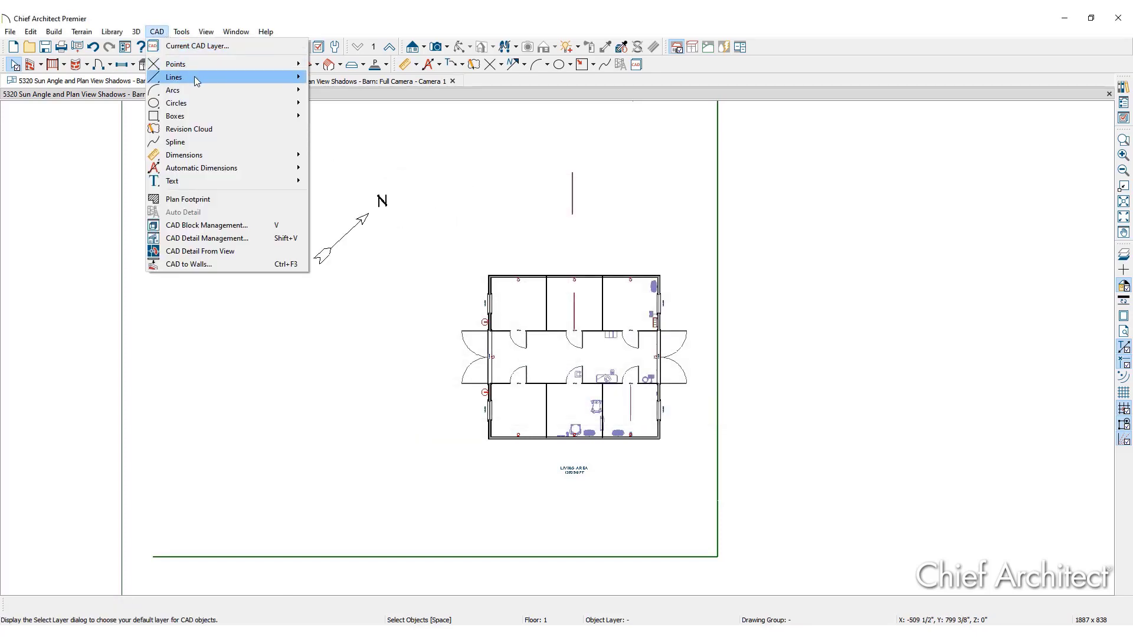
mouse_move(194, 77)
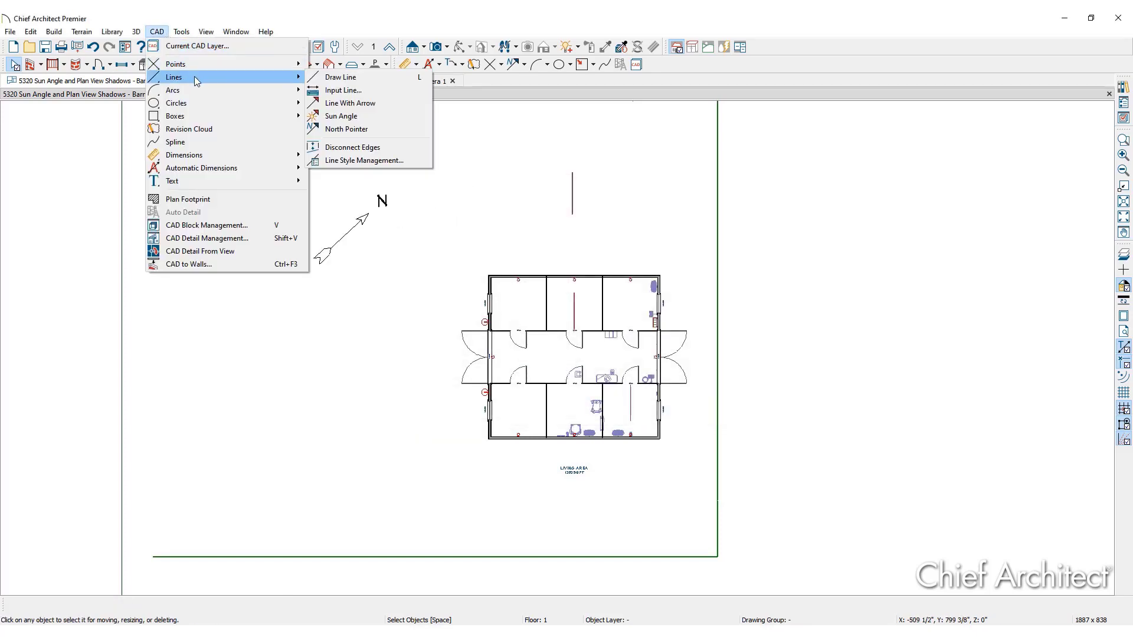
left_click(365, 115)
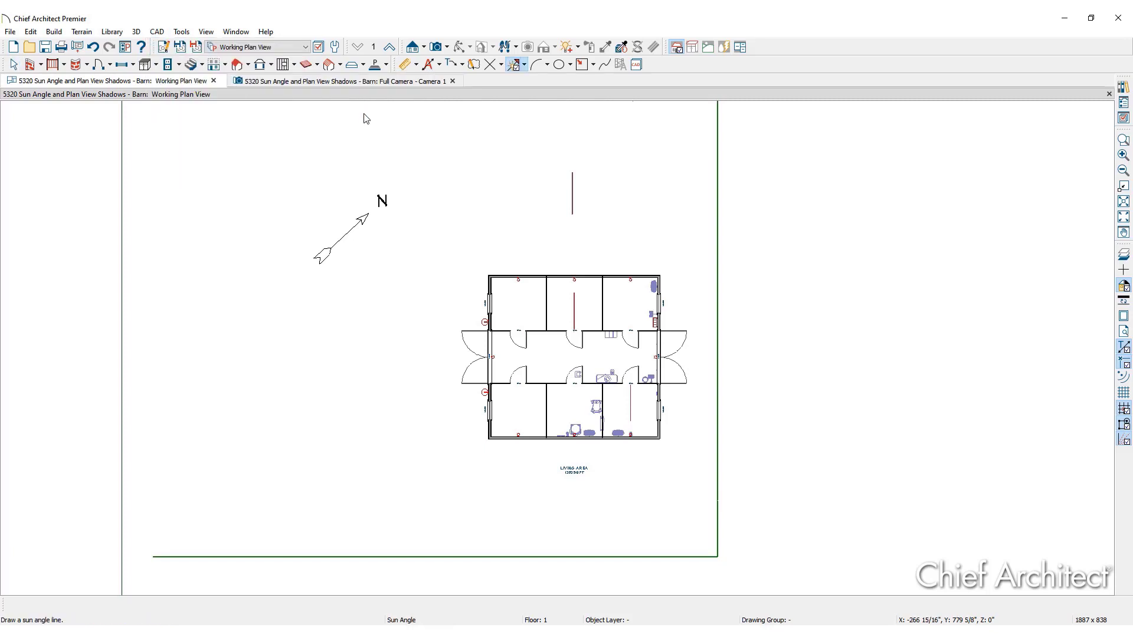
left_click(365, 305)
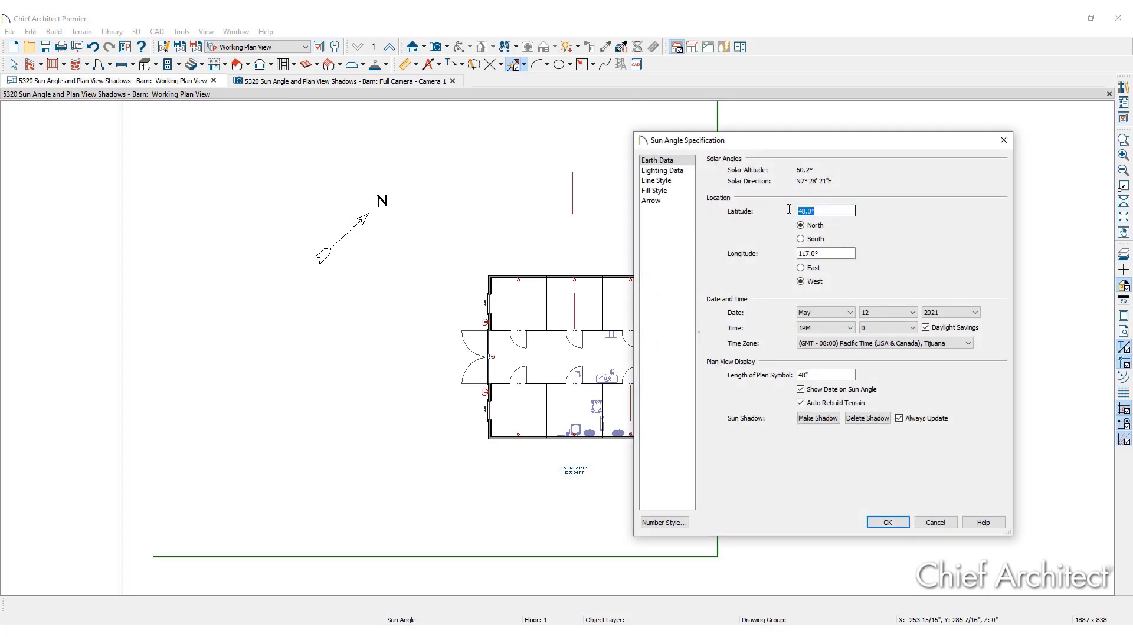
type("47.76")
key("Tab")
type("-")
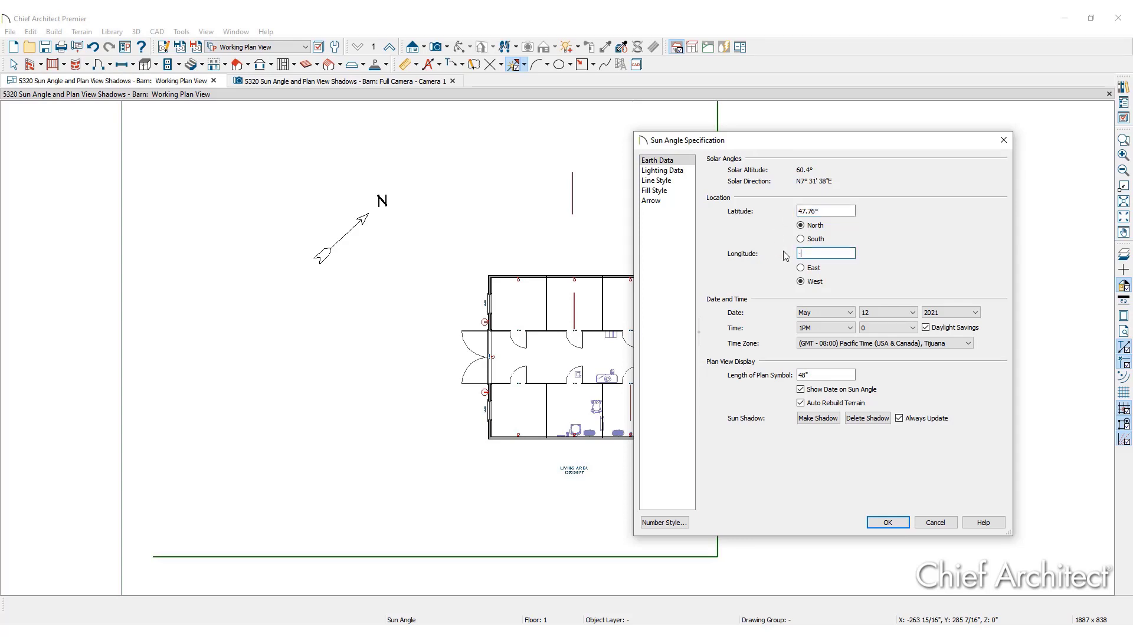
type("116.79")
Set the sun angle's time to 5PM.
left_click(849, 329)
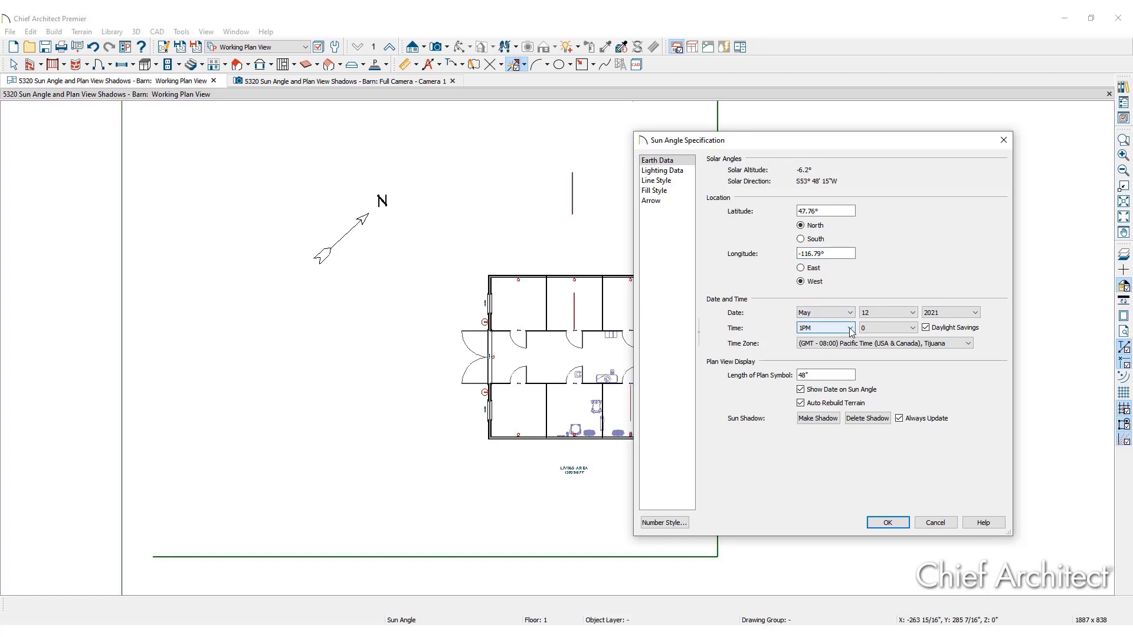
left_click(850, 328)
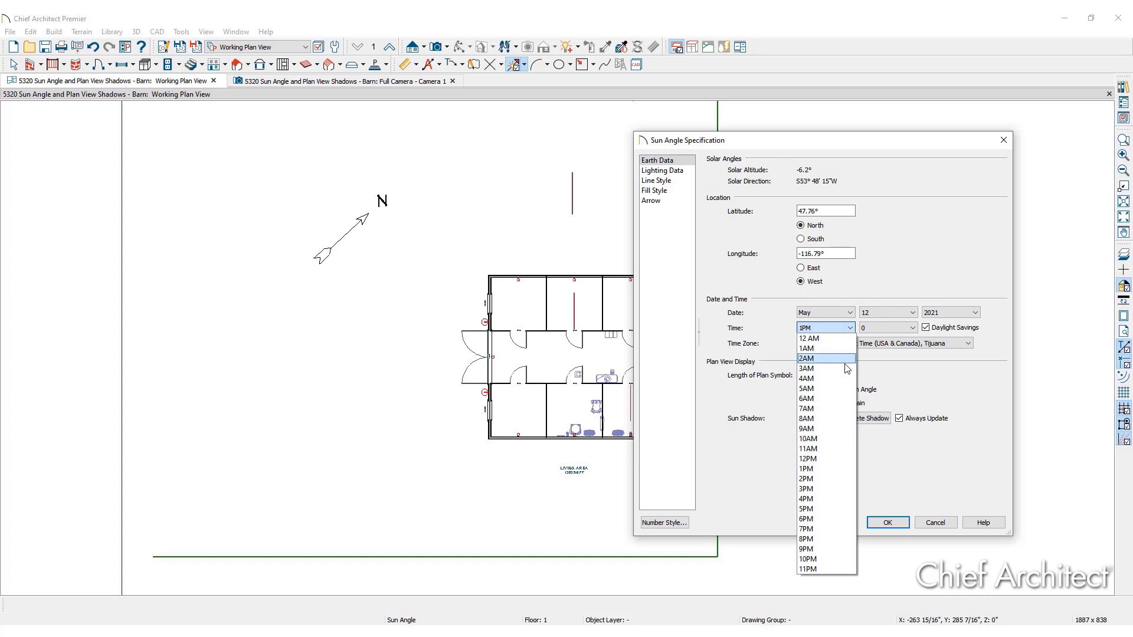
left_click(836, 509)
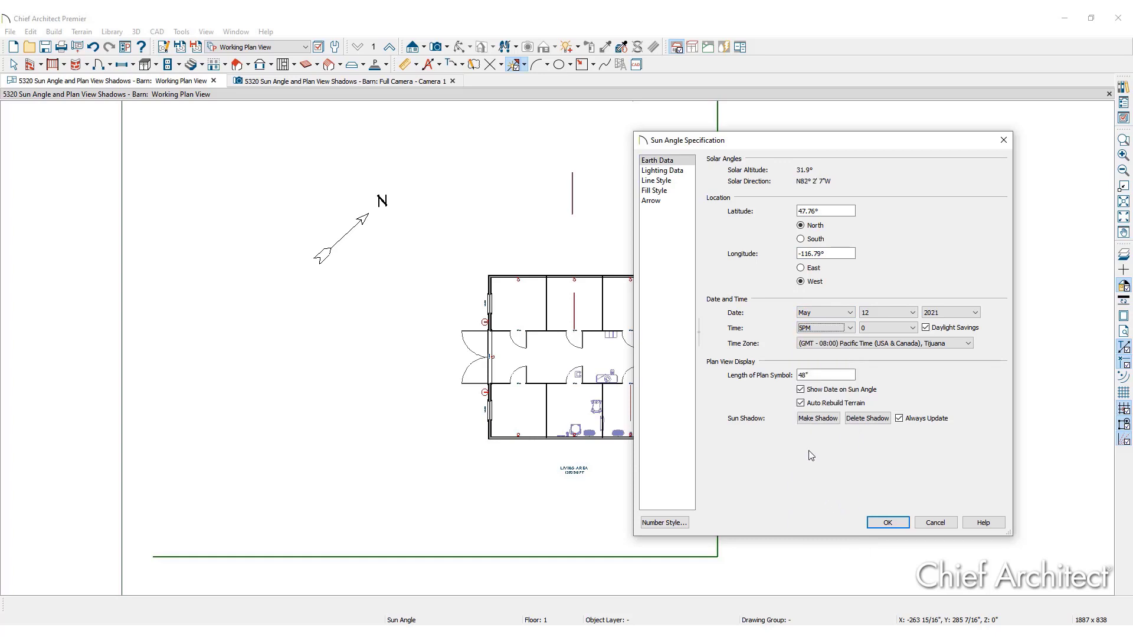
Keep white as the sun's light color in the lighting data and accept the sun angle specification.
left_click(688, 172)
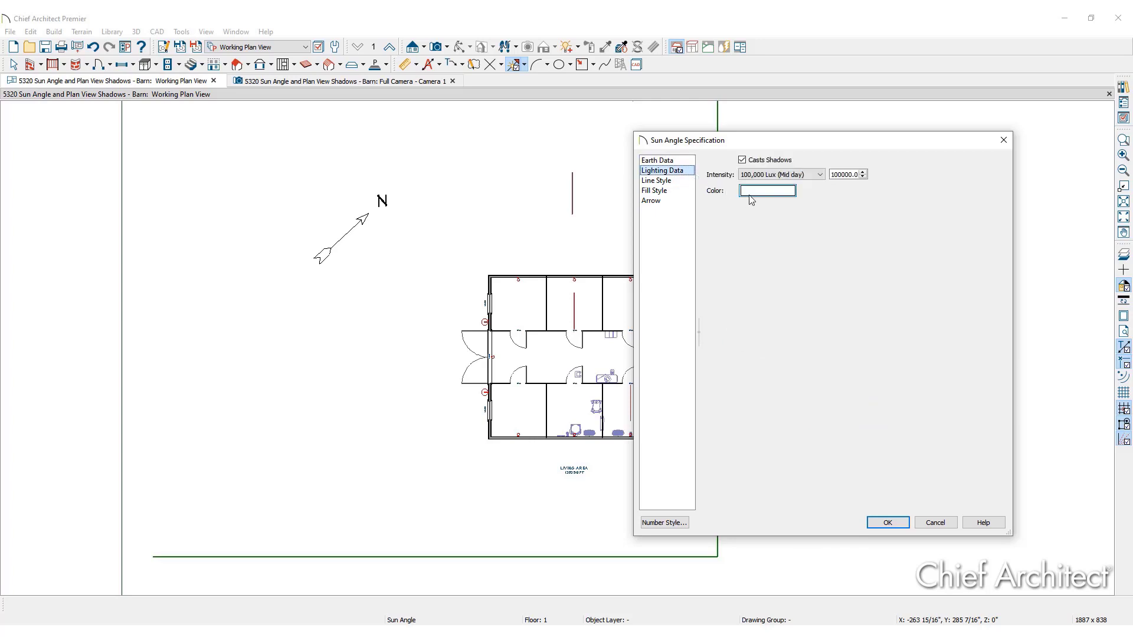
left_click(752, 200)
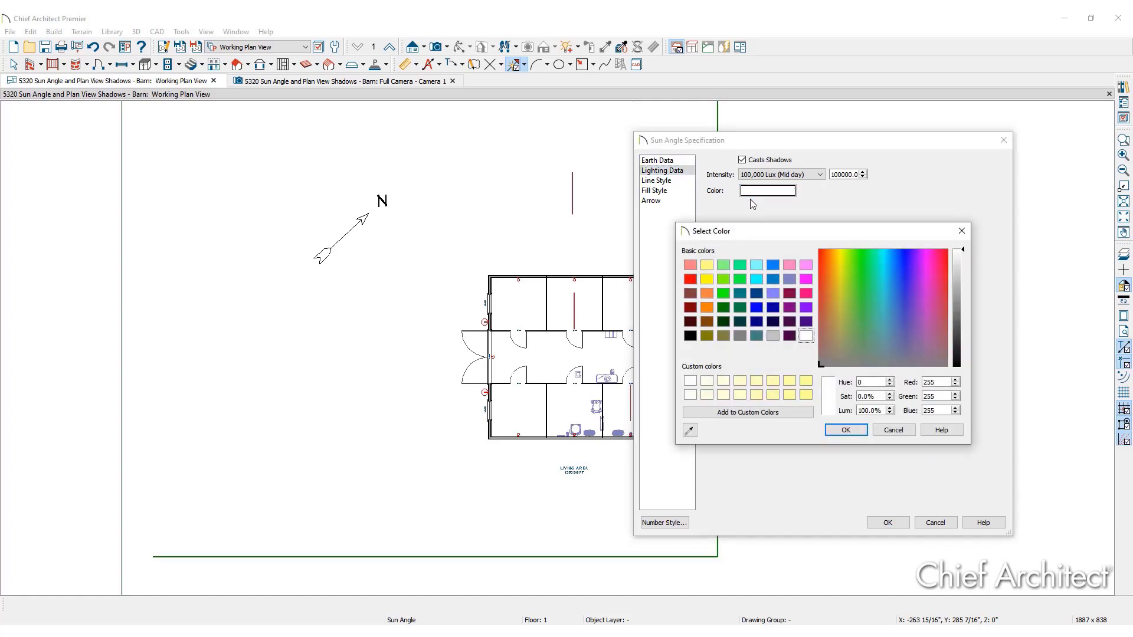
left_click(846, 430)
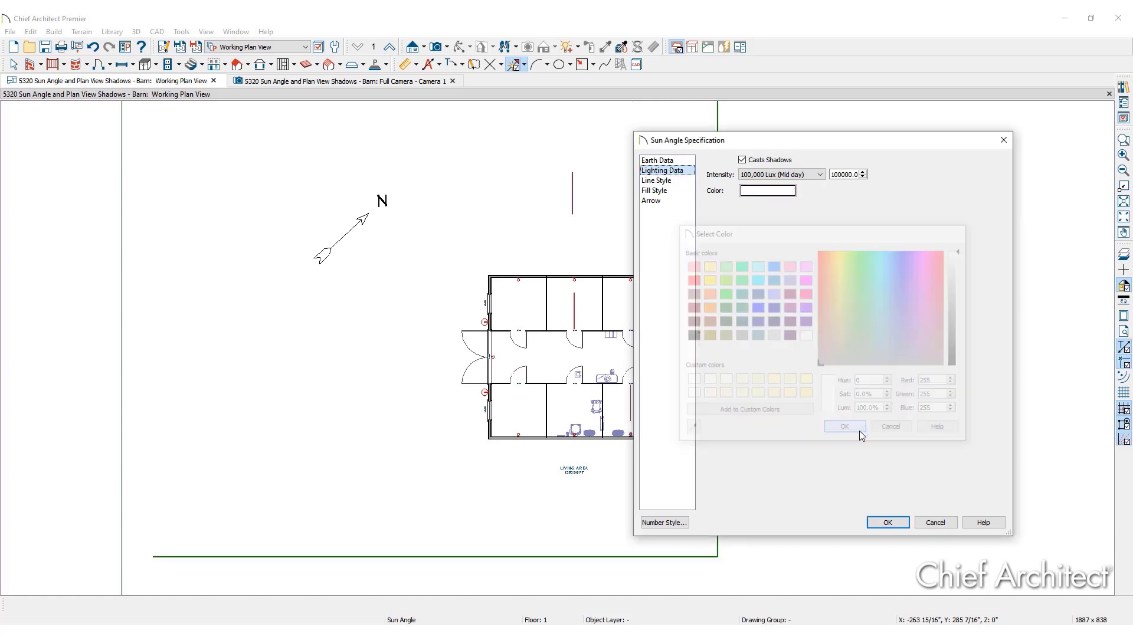
left_click(888, 522)
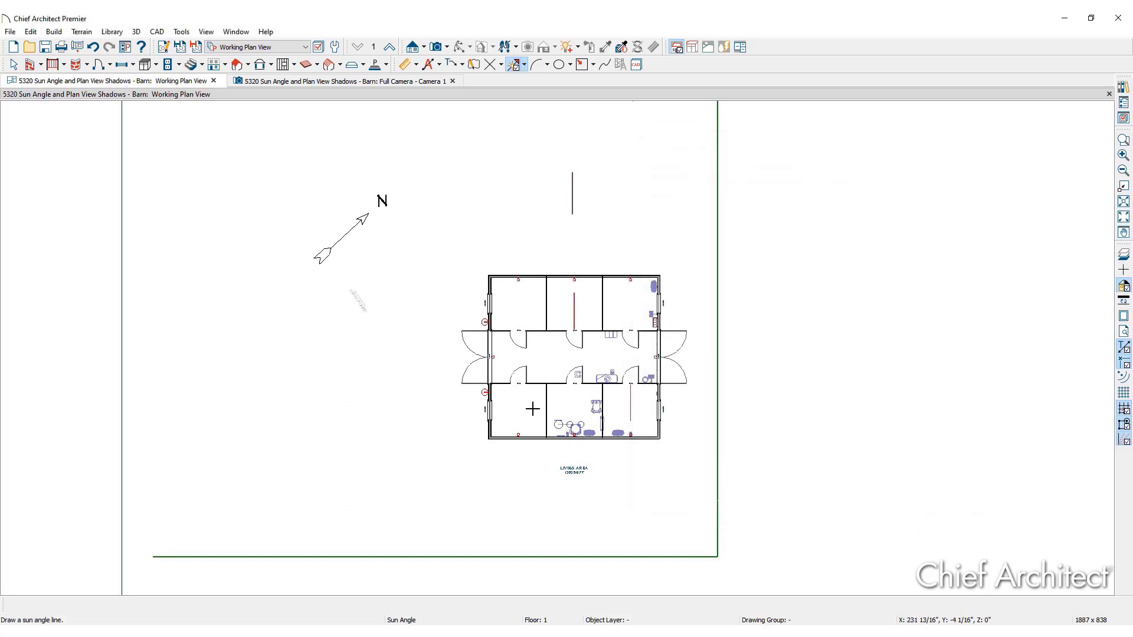
key("space")
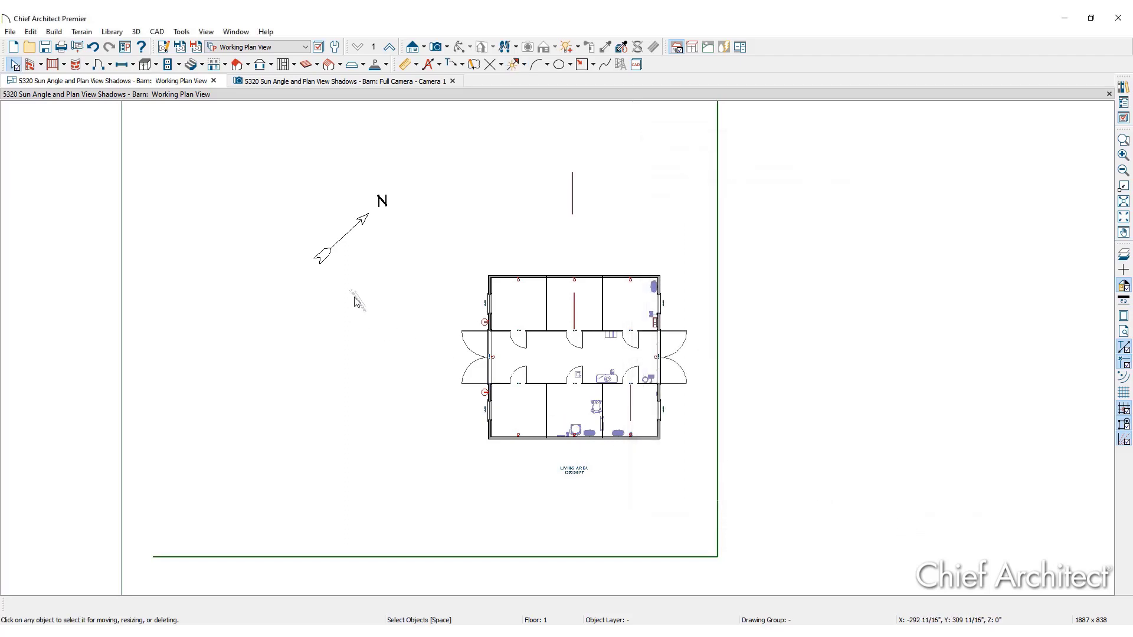
Select the placed sun angle and examine its date and time label up close.
scroll(360, 314, "up", 3)
left_click(367, 313)
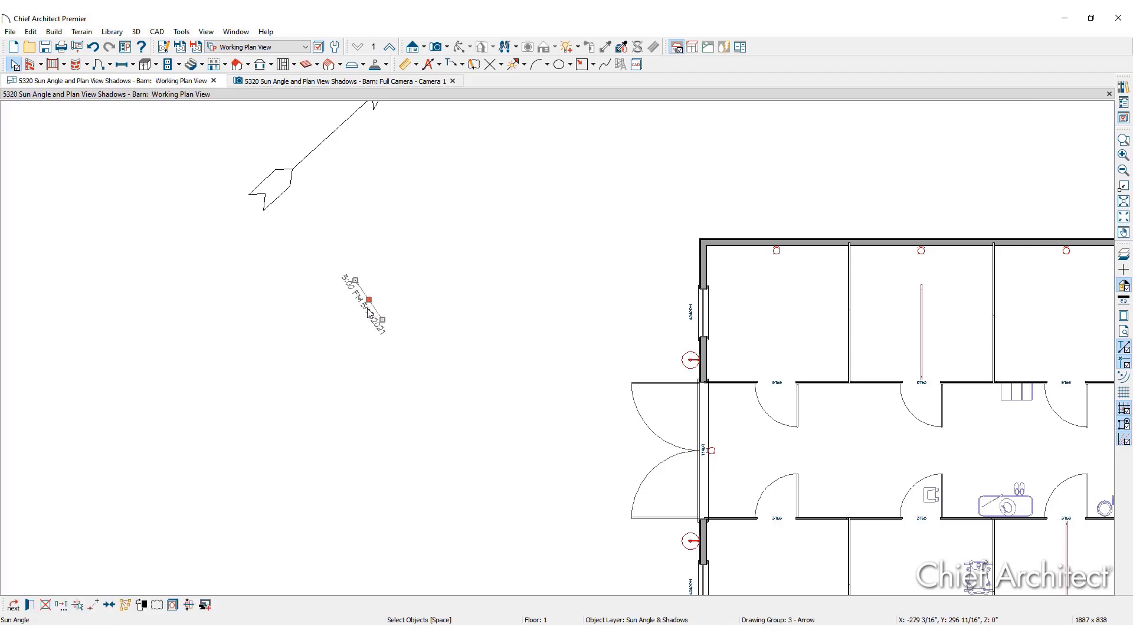
left_click(367, 313)
double_click(368, 313)
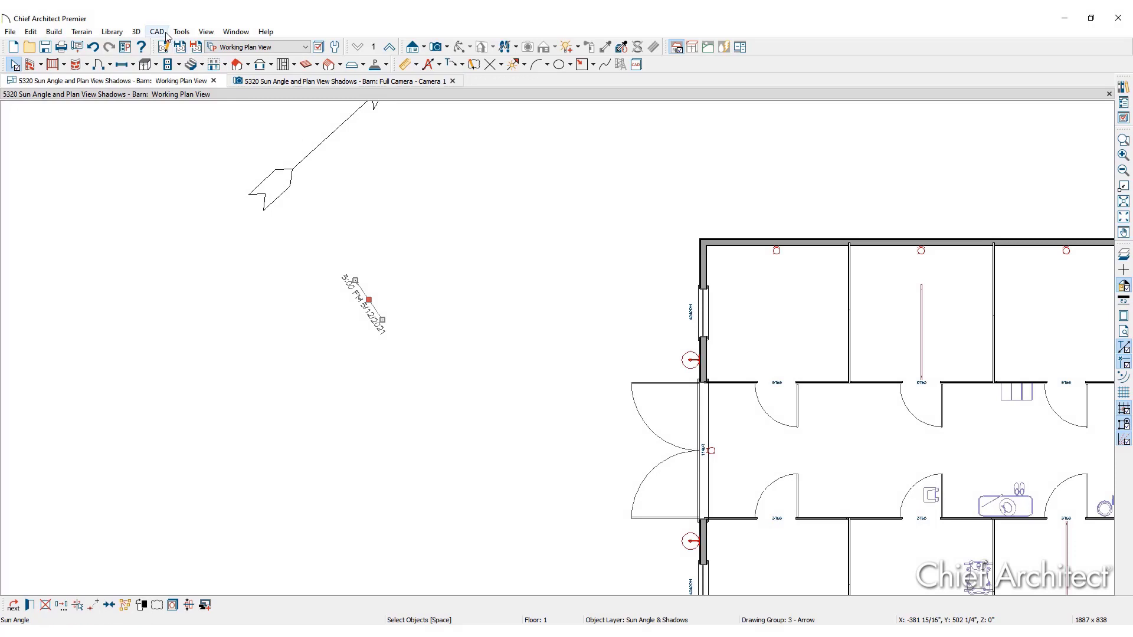
Place a second sun angle between the first one and the barn, with latitude 47.76° and longitude -116.79°.
left_click(157, 31)
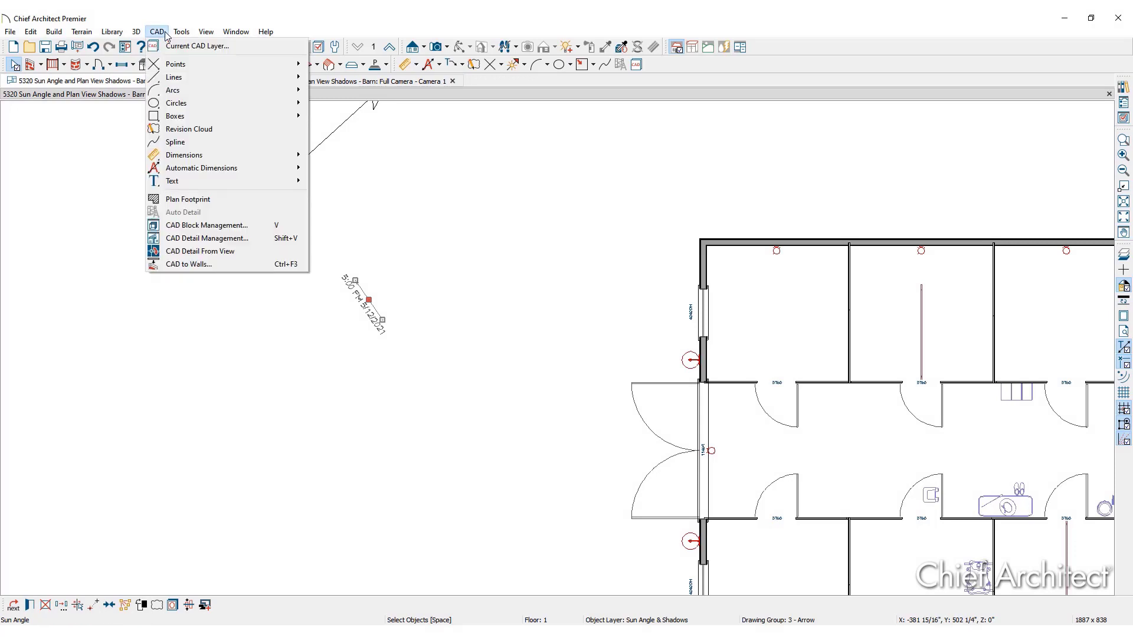
mouse_move(177, 77)
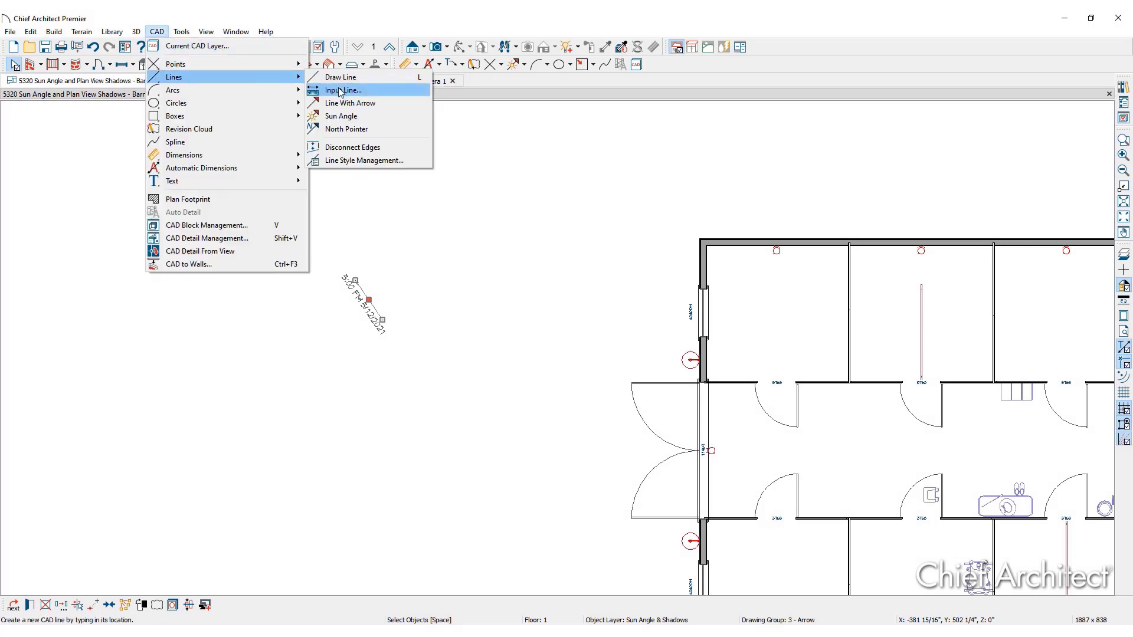
left_click(374, 116)
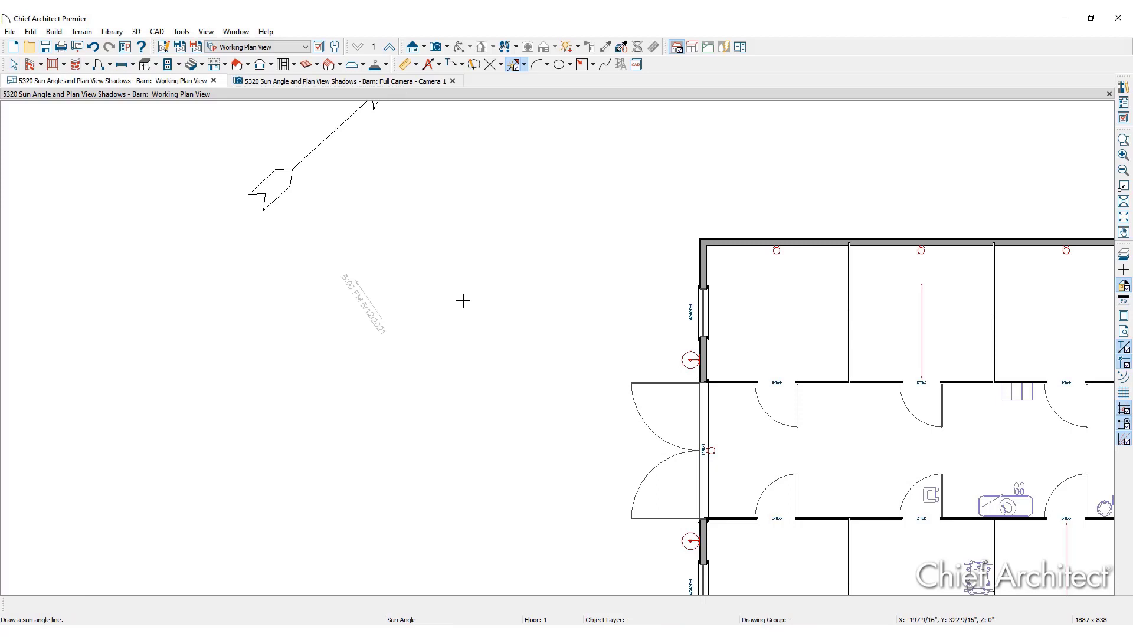
left_click(480, 319)
type("47.76")
key("Tab")
type("-116.79")
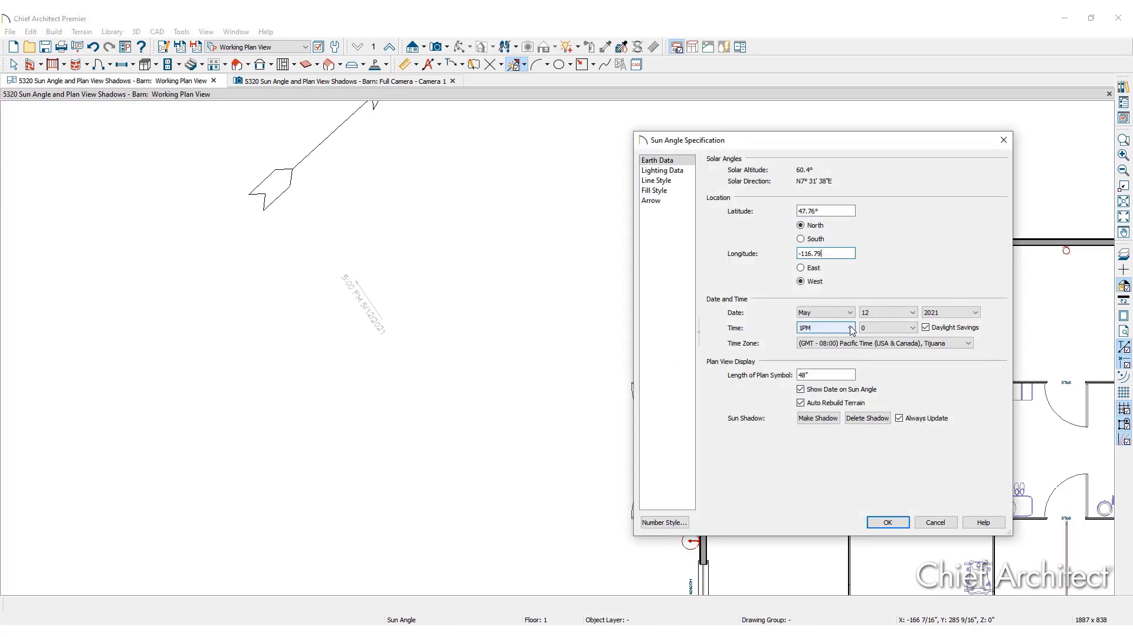
Set the second sun angle's time to 6PM and its month to Oct, and accept the specification.
left_click(851, 329)
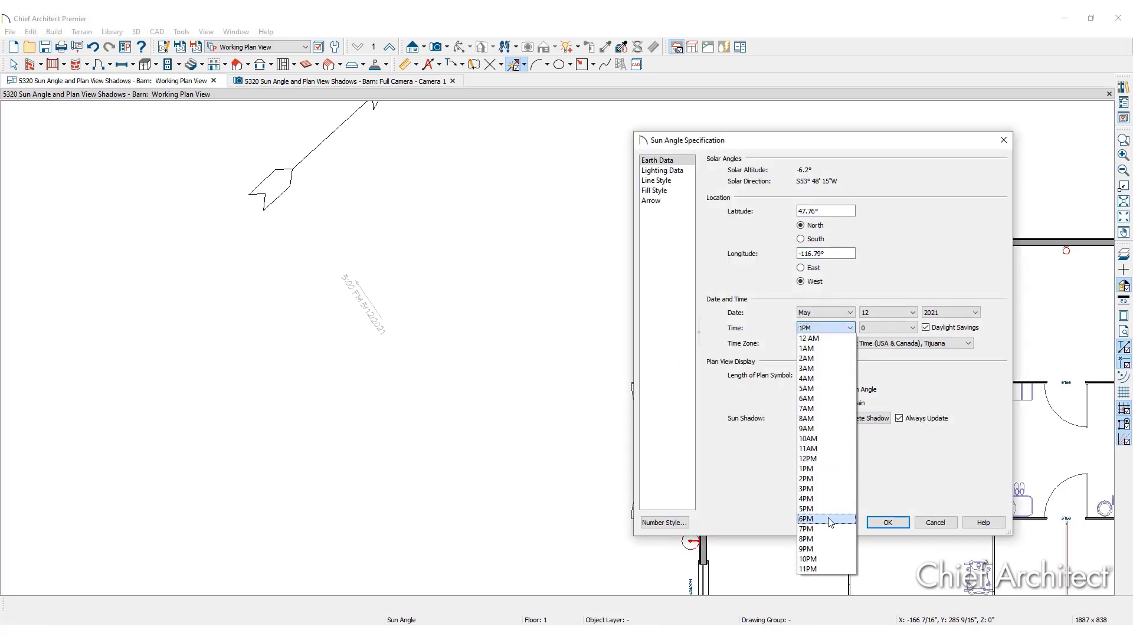
left_click(830, 520)
left_click(850, 312)
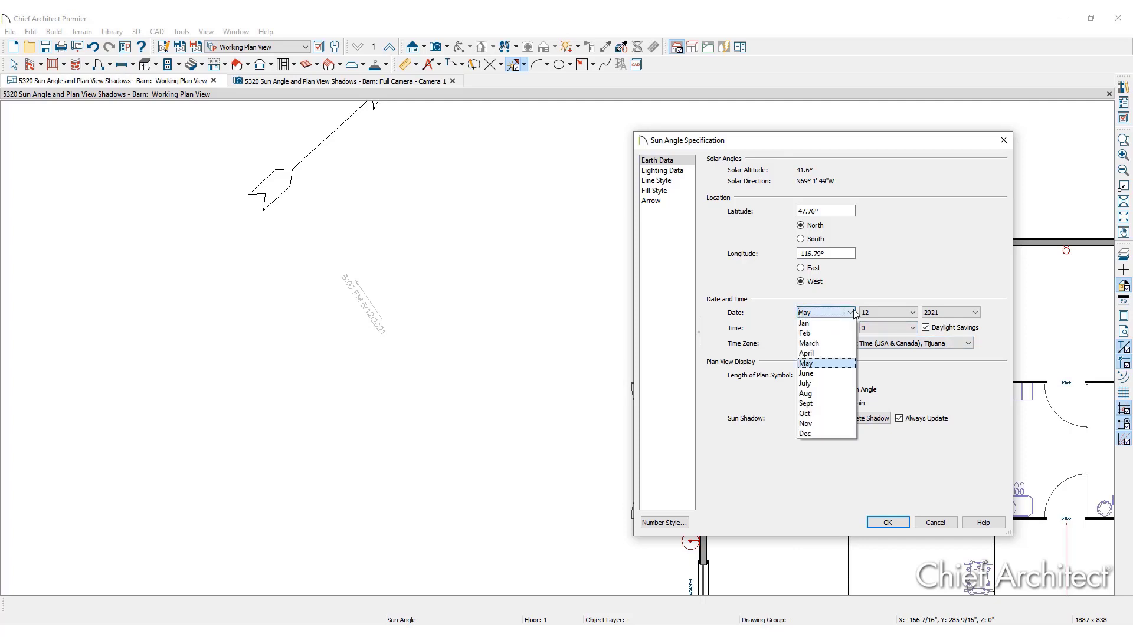
left_click(838, 413)
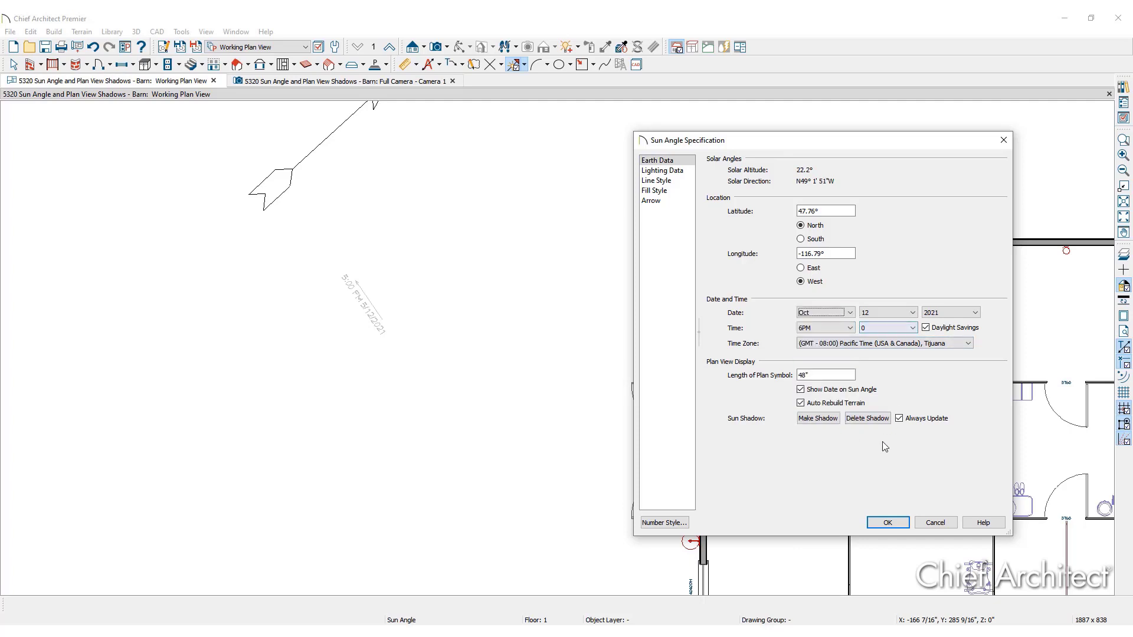
left_click(888, 523)
Make a sun shadow in the plan from the 5:00 PM May sun angle.
left_click(372, 310)
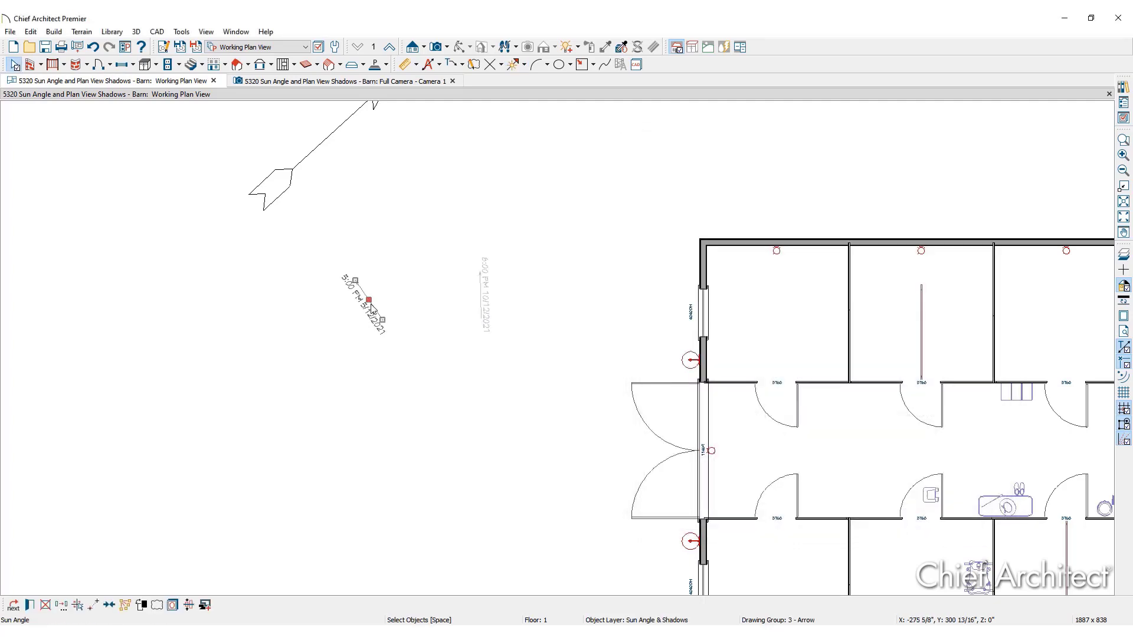
double_click(371, 309)
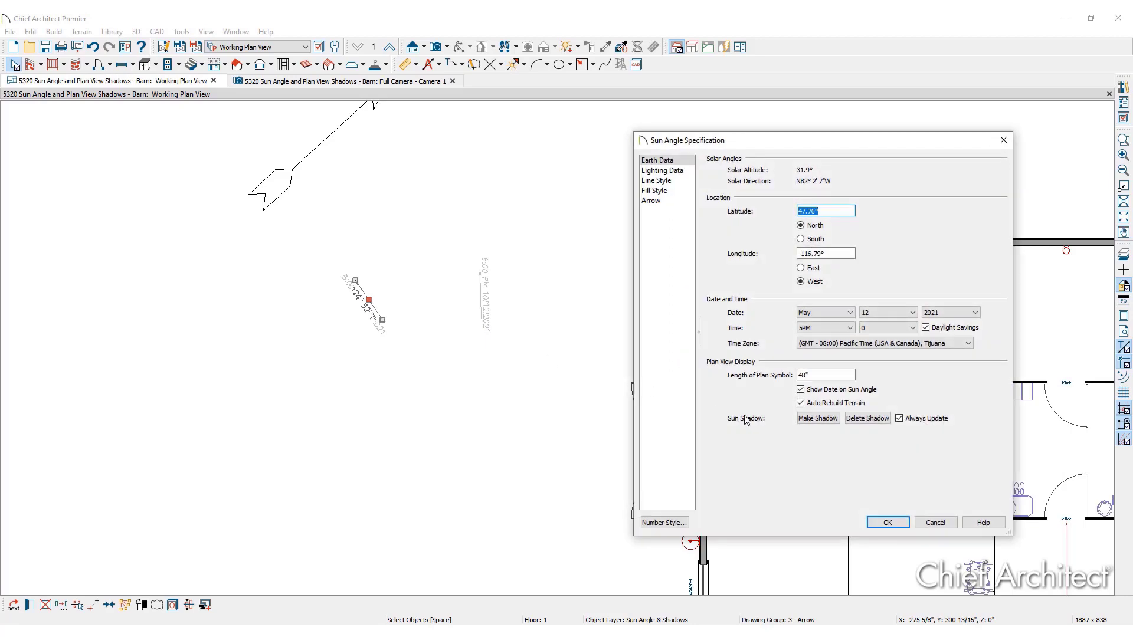
left_click(836, 423)
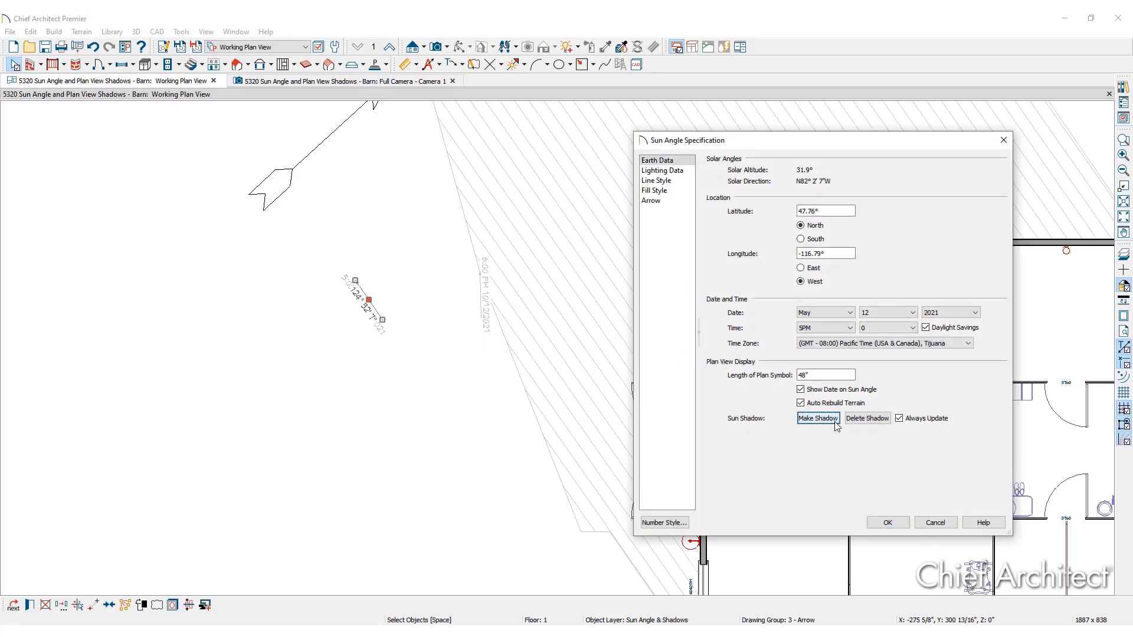
left_click(888, 523)
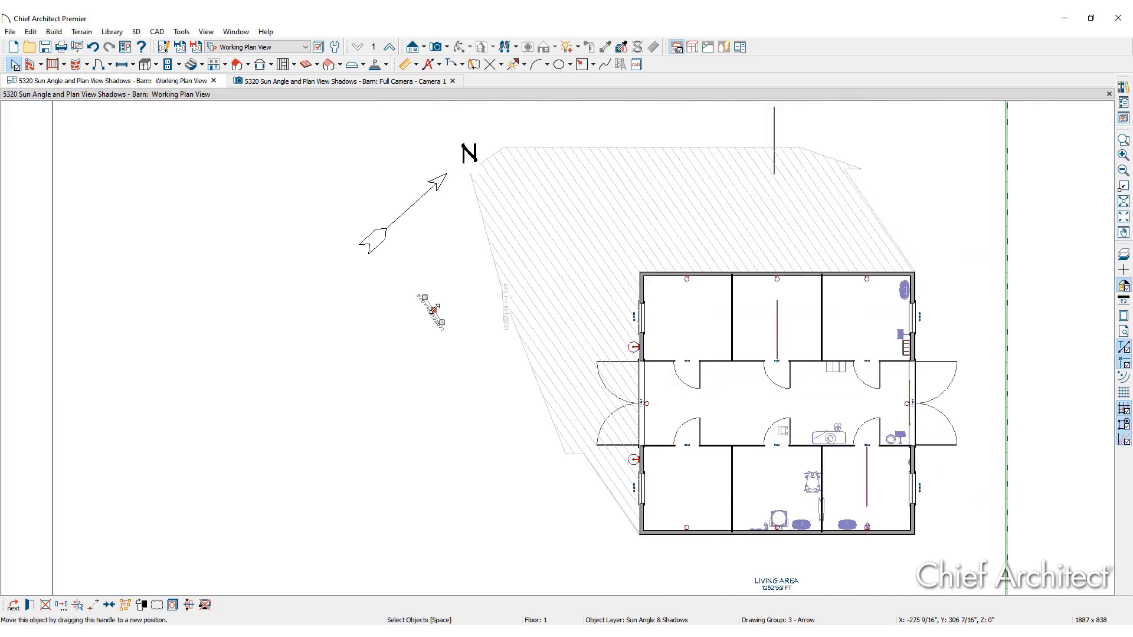
Delete the sun shadow of the 5:00 PM May sun angle in its specification and accept the change.
double_click(434, 309)
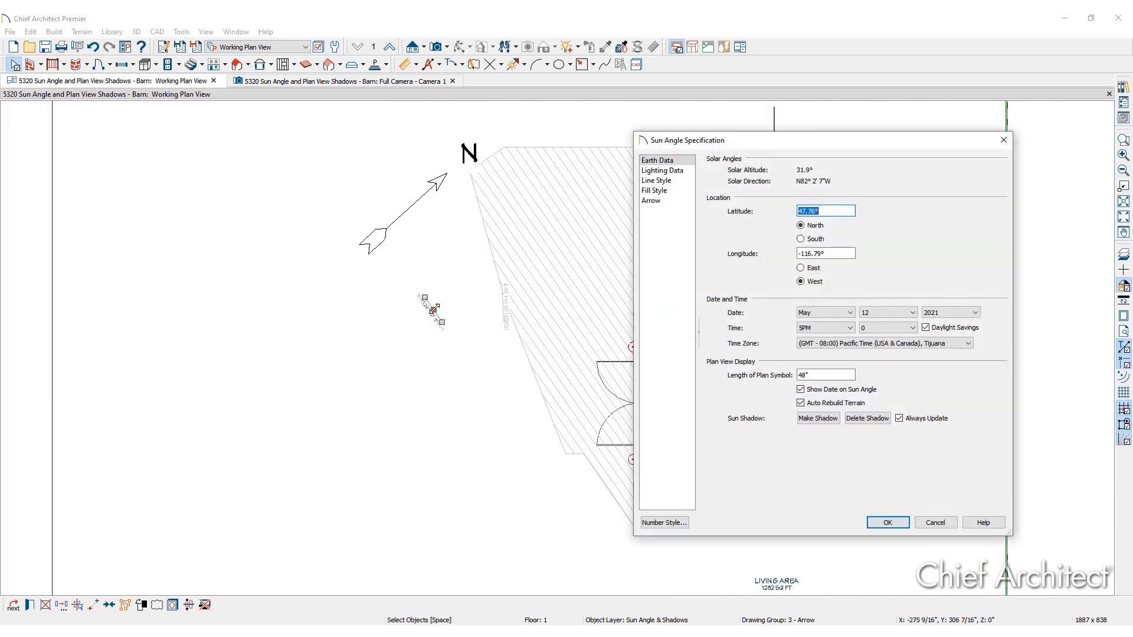
left_click(854, 423)
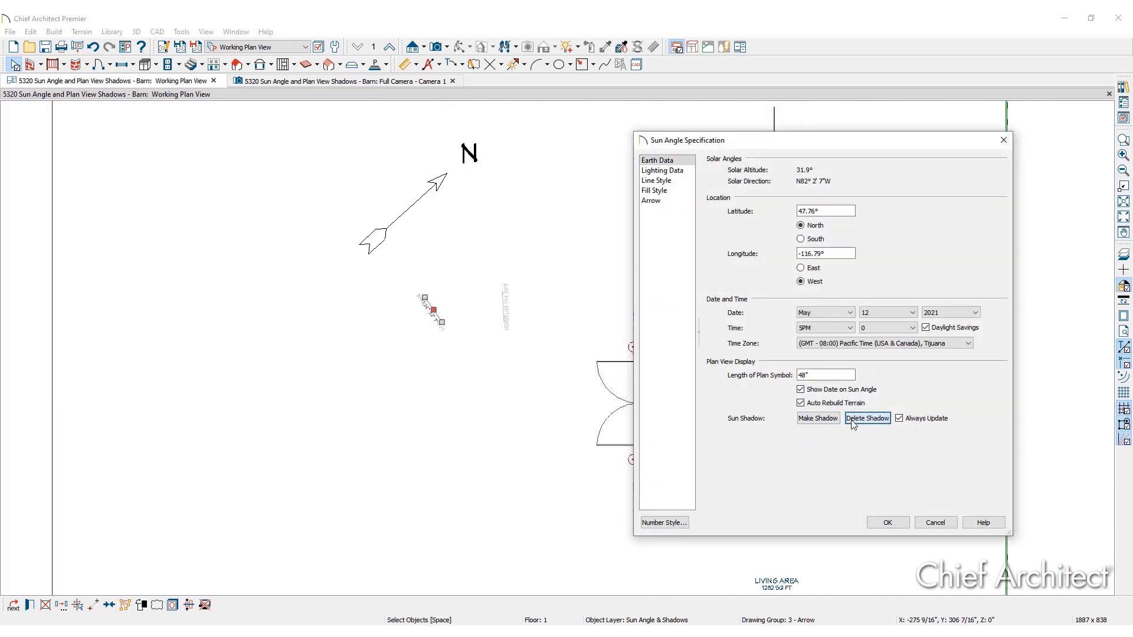
left_click(887, 523)
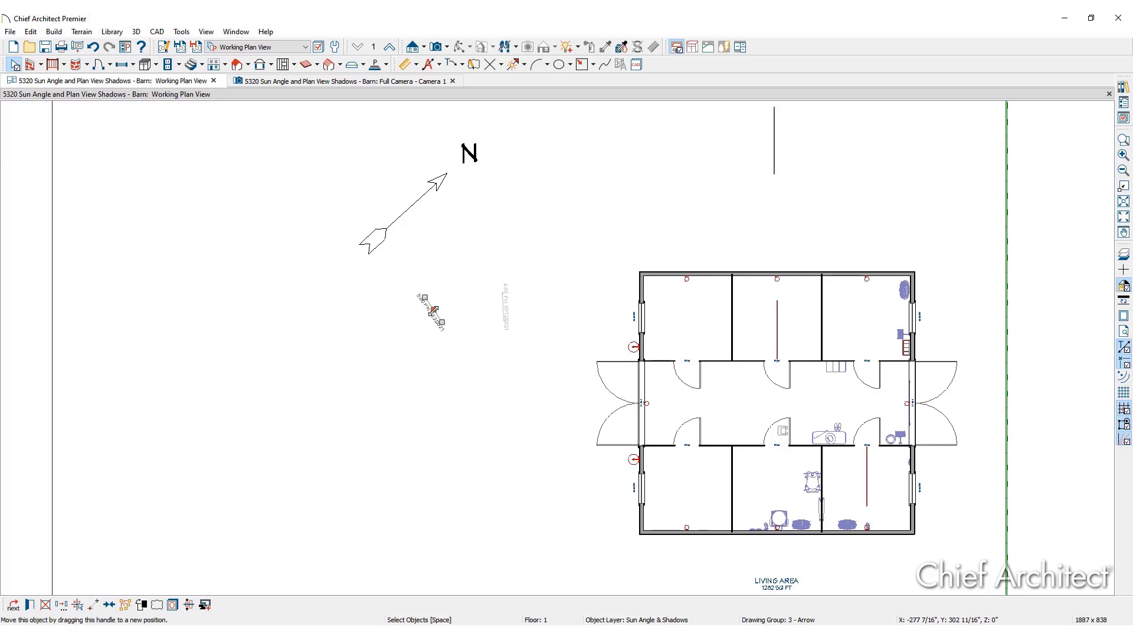
Make the plan shadow from the selected May sun angle again and delete it directly in the plan.
left_click(205, 605)
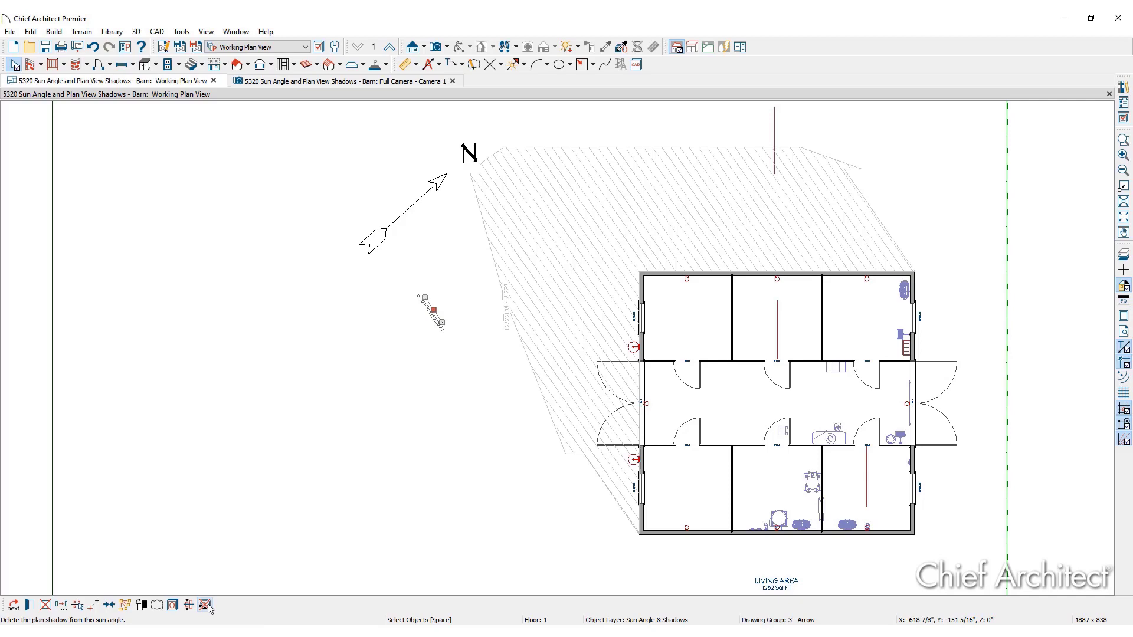
left_click(205, 605)
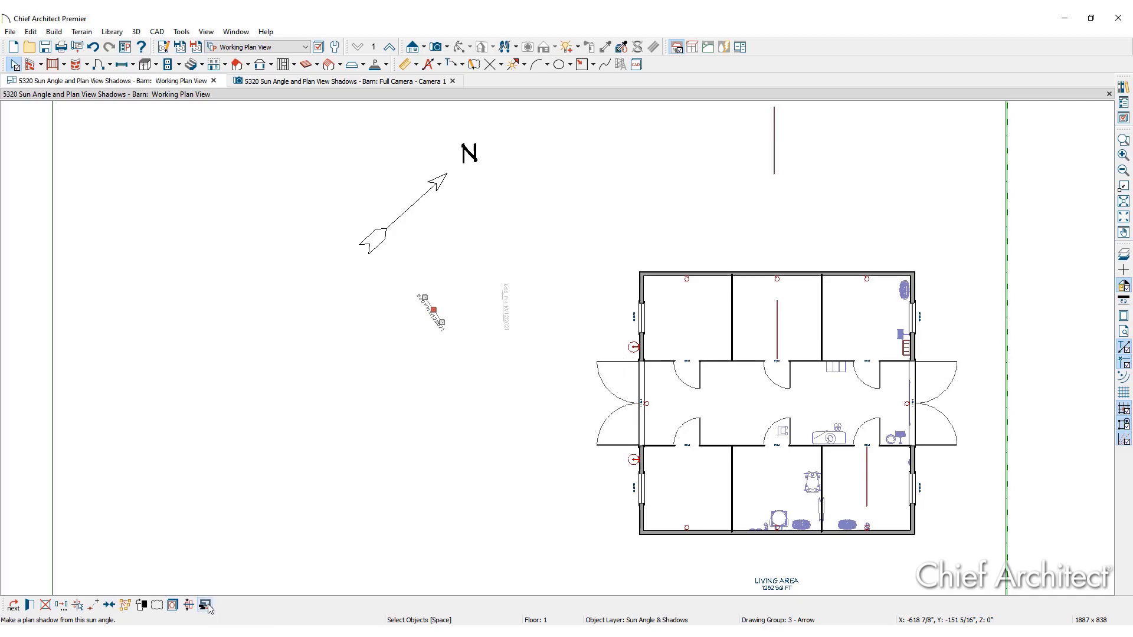
In the full camera view of the barn, adjust the sunlight to use the 3:00 PM 5/12/2021 sun angle.
left_click(348, 81)
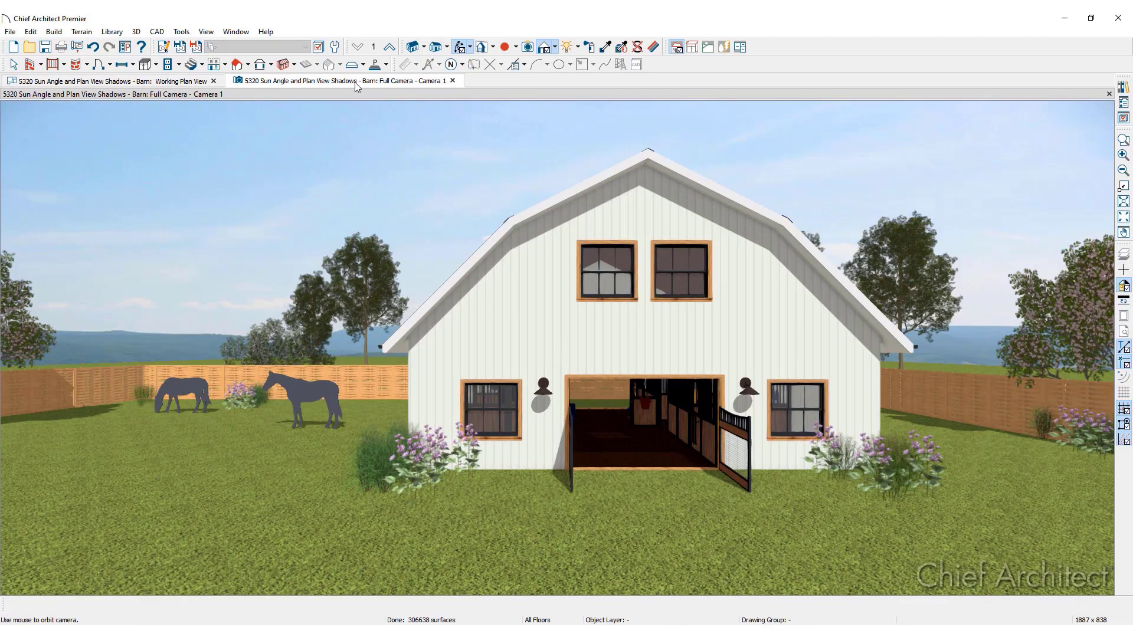
left_click(578, 47)
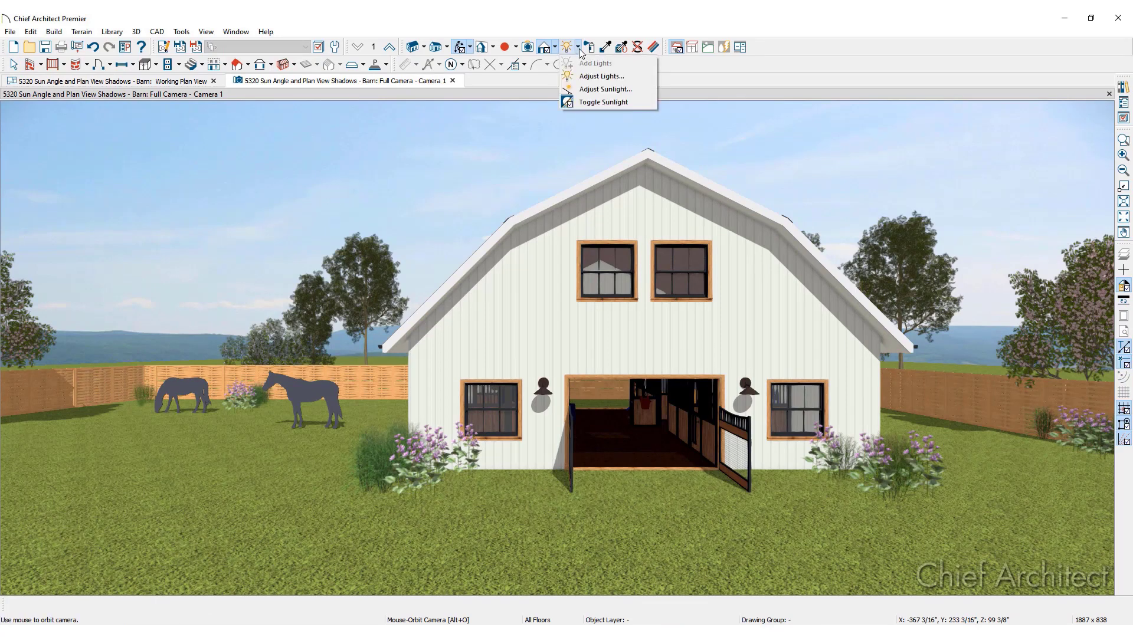
left_click(641, 93)
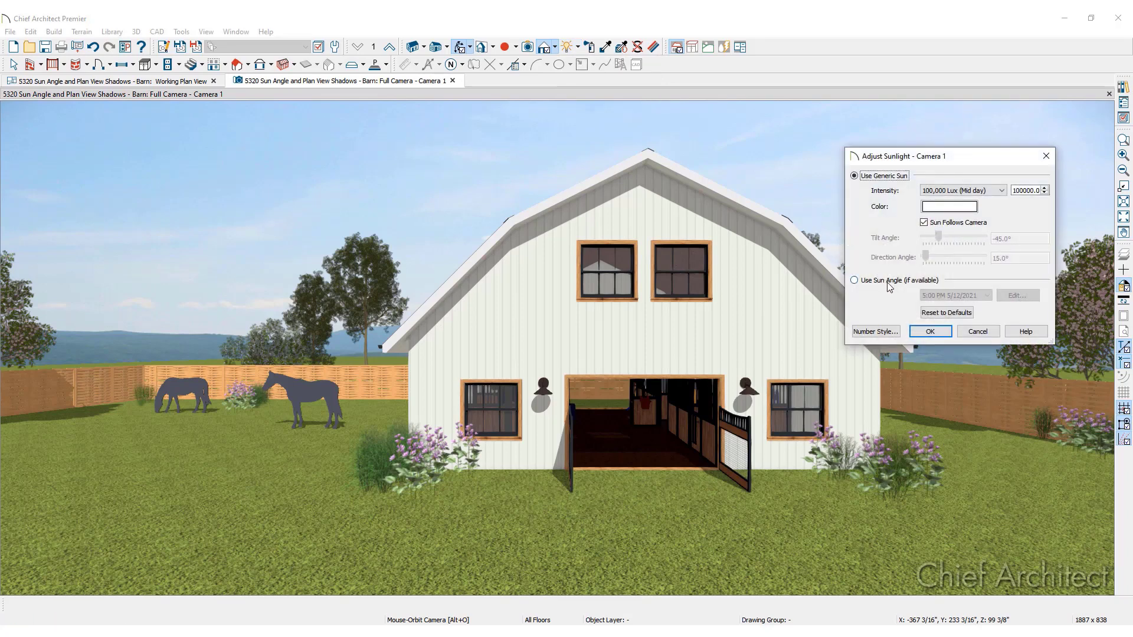
left_click(854, 281)
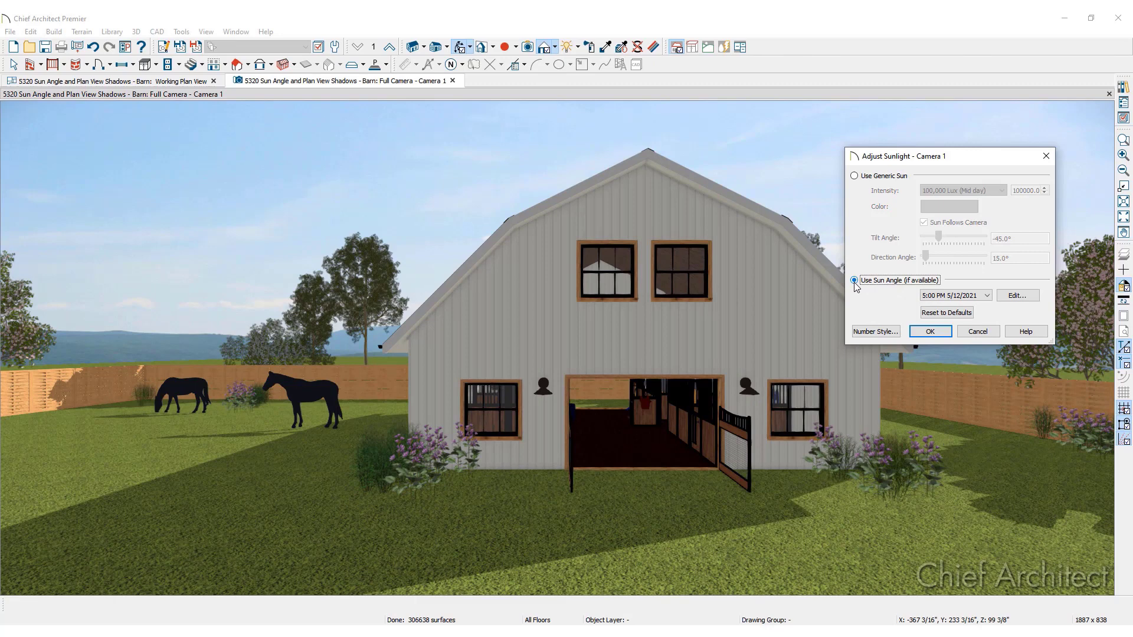
key("Tab")
key("Up")
key("Up")
key("Tab")
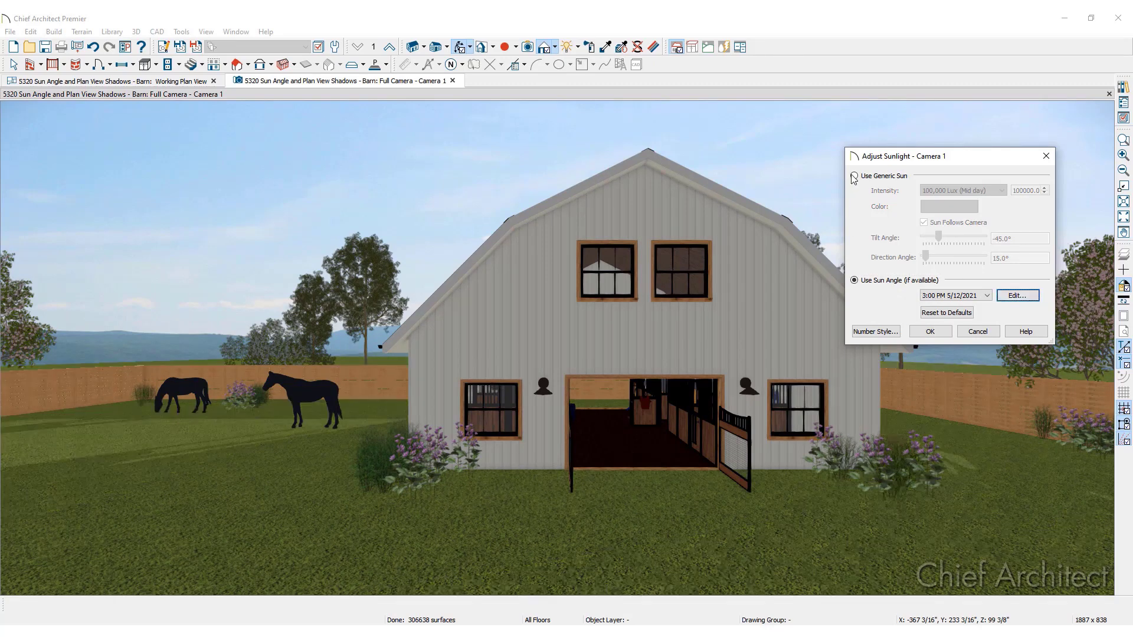
Switch the sunlight to the generic sun, try the 26,000 Lux (Dusk) intensity, and set it to 60,000 Lux (Morning).
left_click(855, 176)
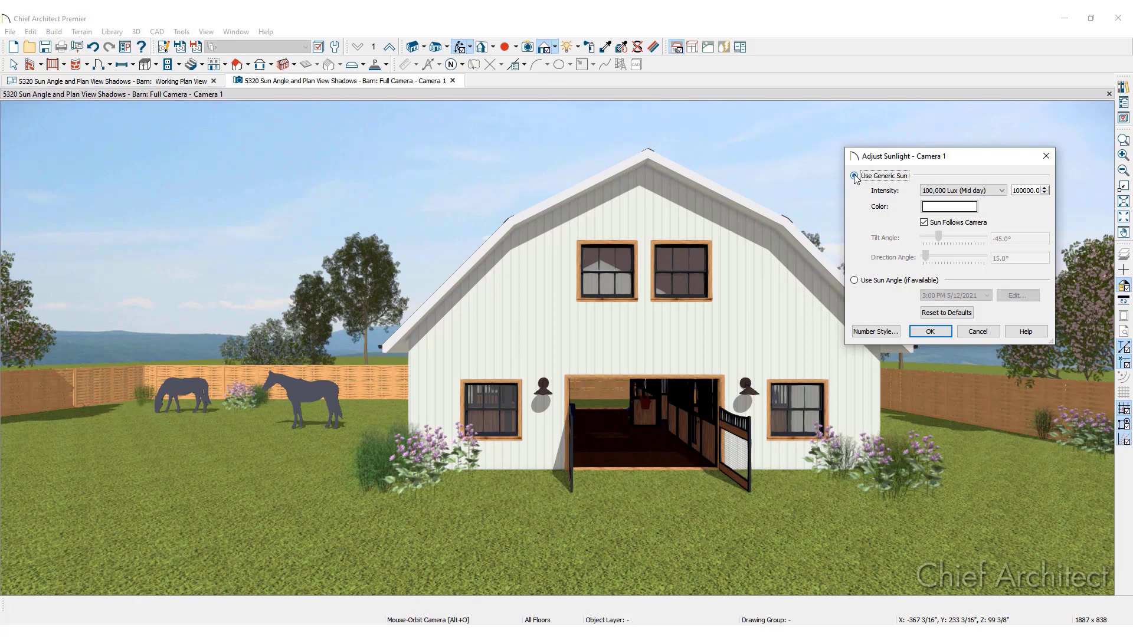
left_click(1001, 190)
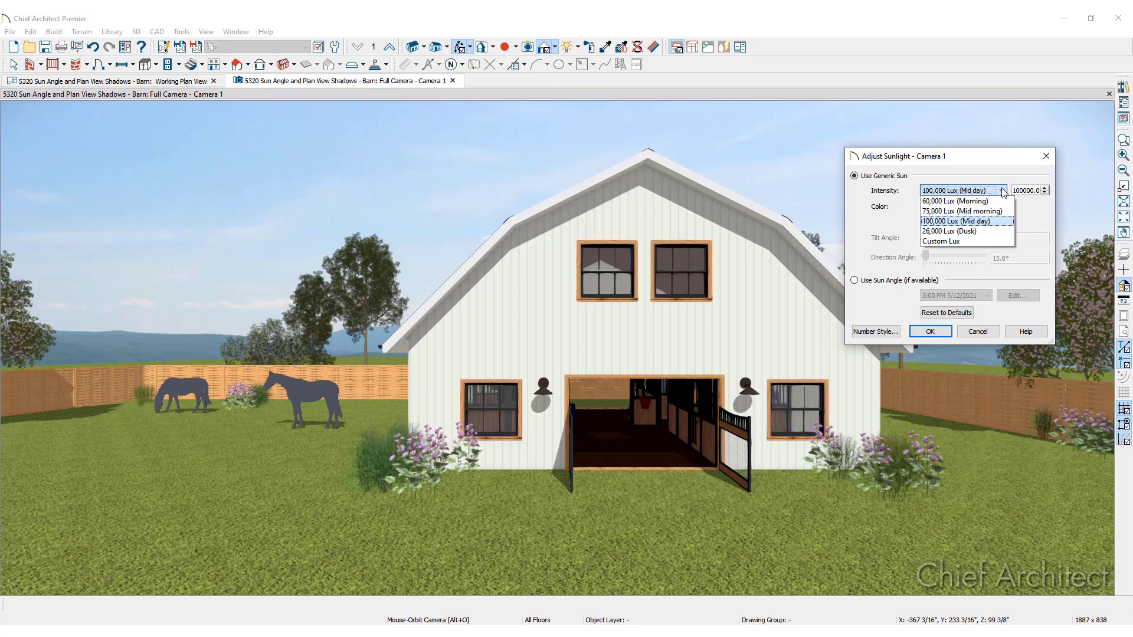
left_click(998, 232)
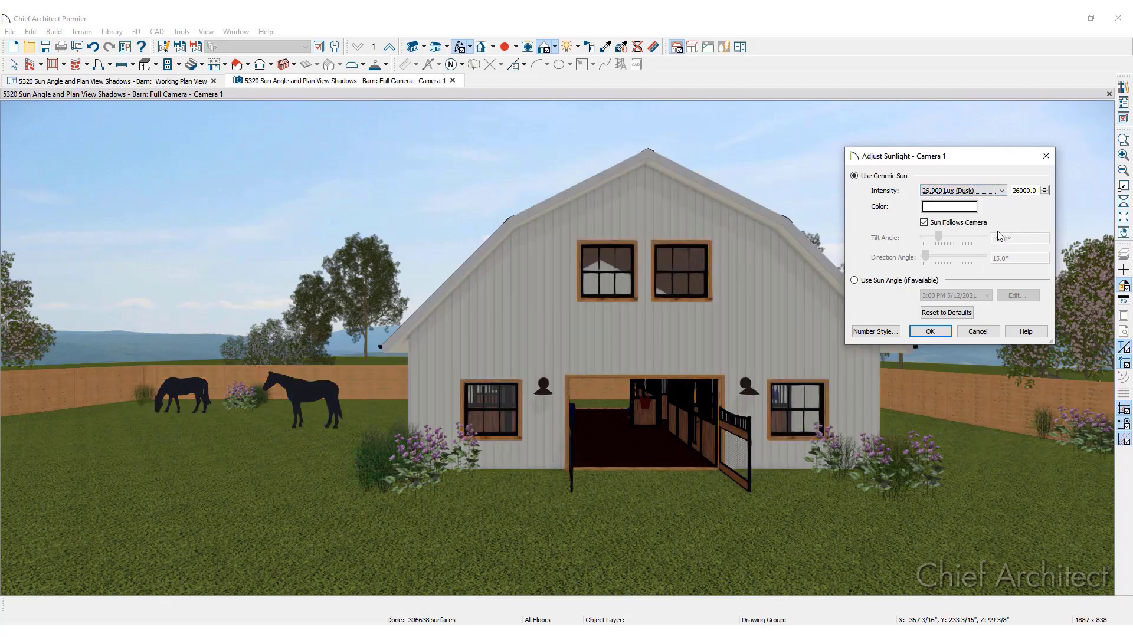
left_click(1003, 190)
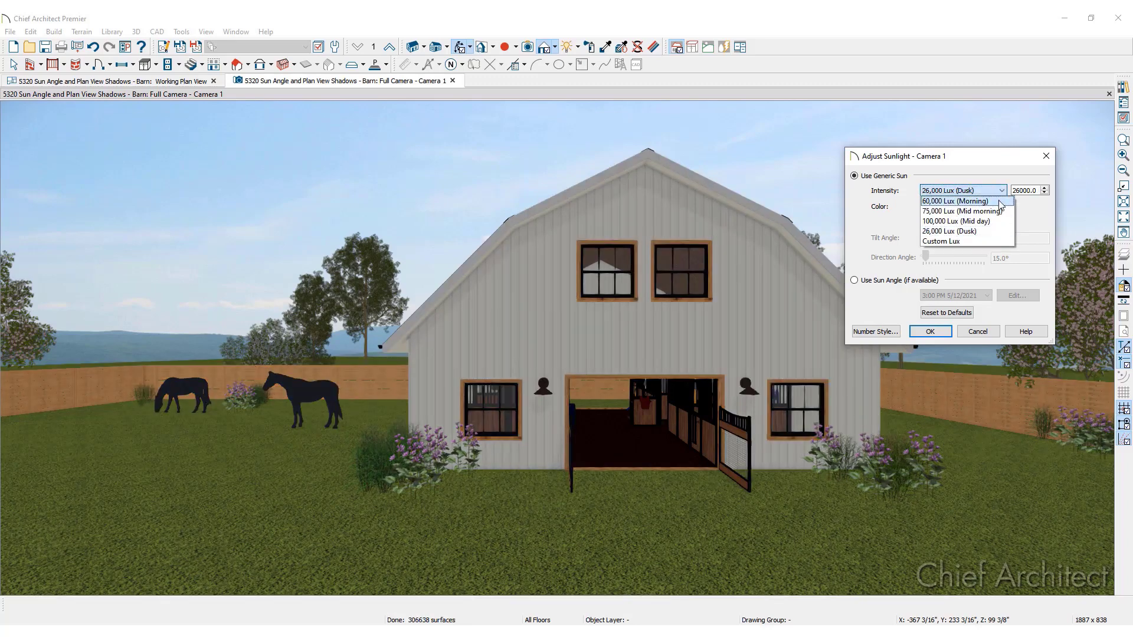
left_click(1001, 205)
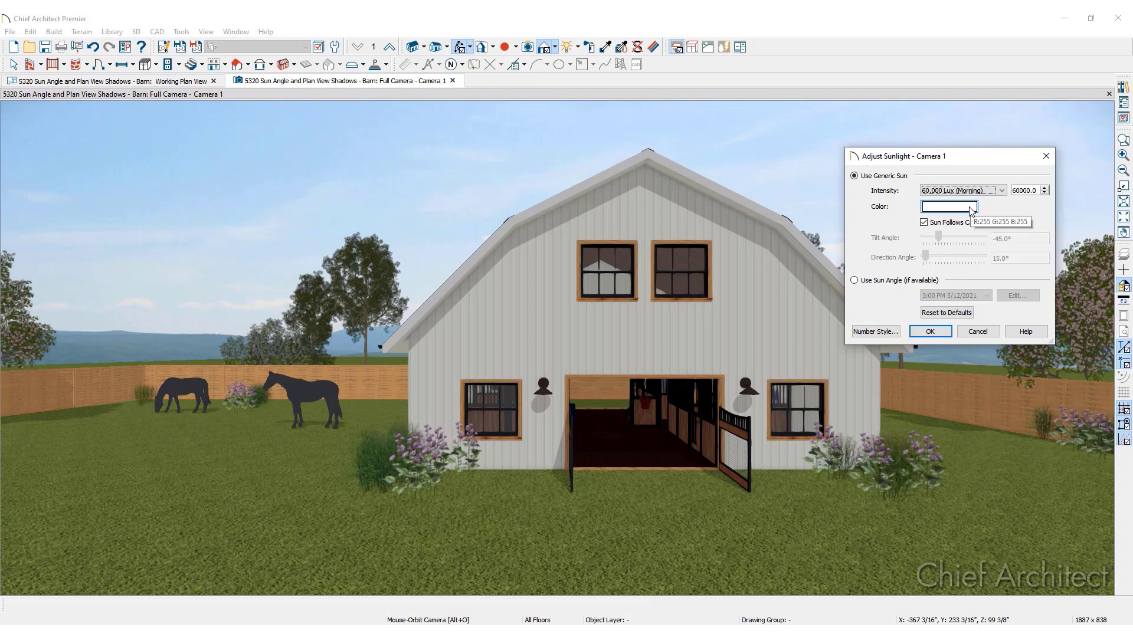
Turn off Sun Follows Camera and set the generic sun's tilt angle to -58.5° and direction angle to 0.0°.
left_click(929, 223)
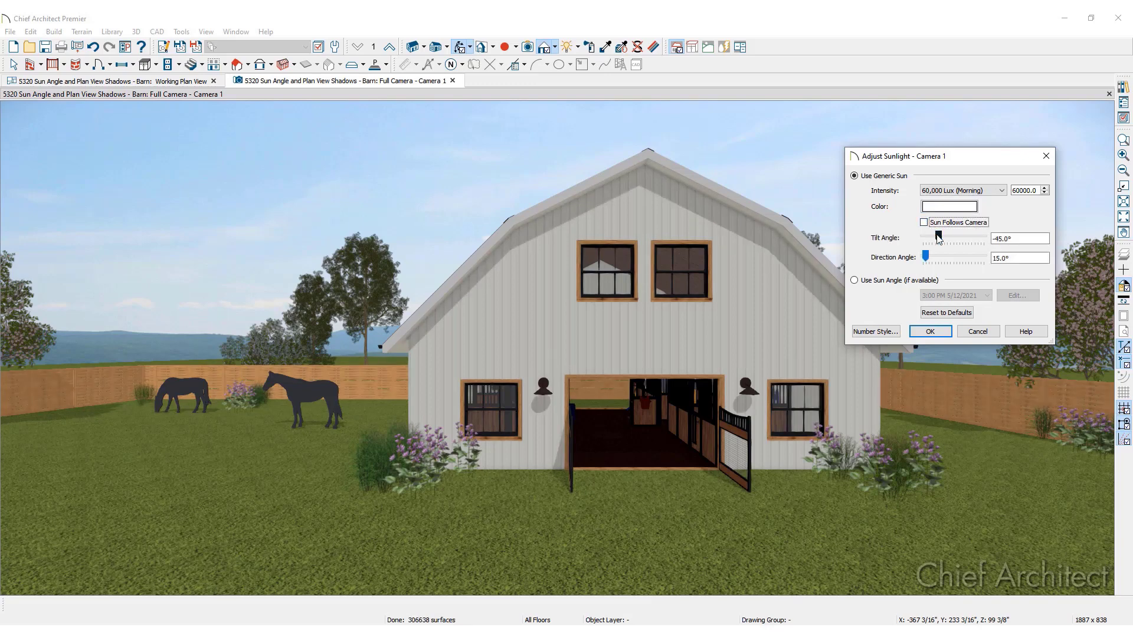
left_click_drag(938, 238, 923, 260)
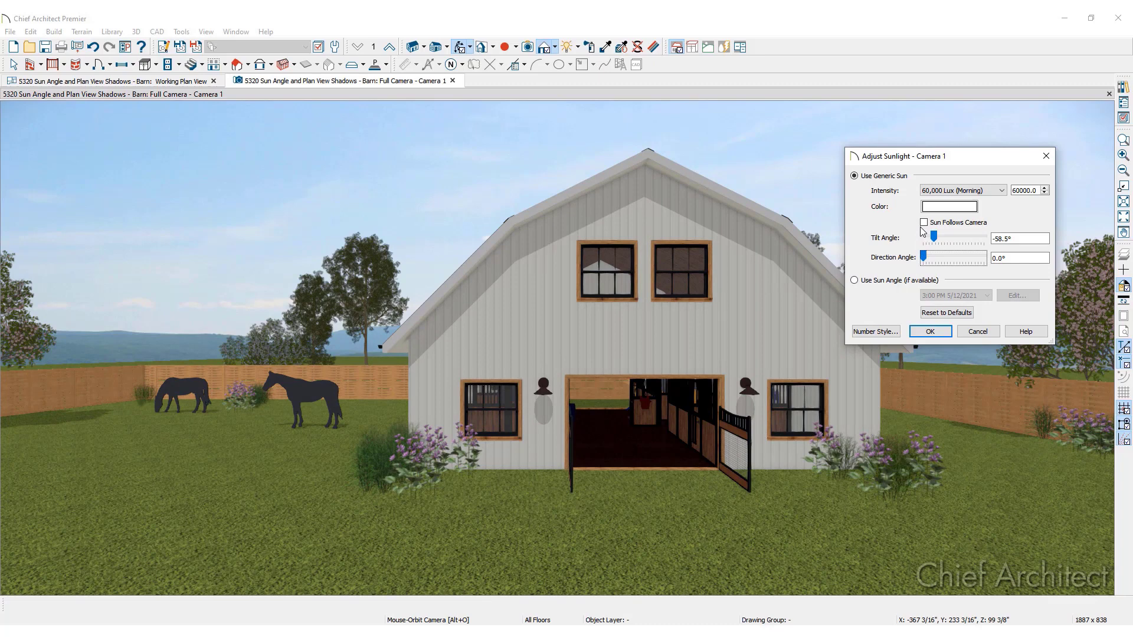
Re-enable Sun Follows Camera, accept the sunlight settings, and orbit around the barn to examine the shadows.
left_click(924, 224)
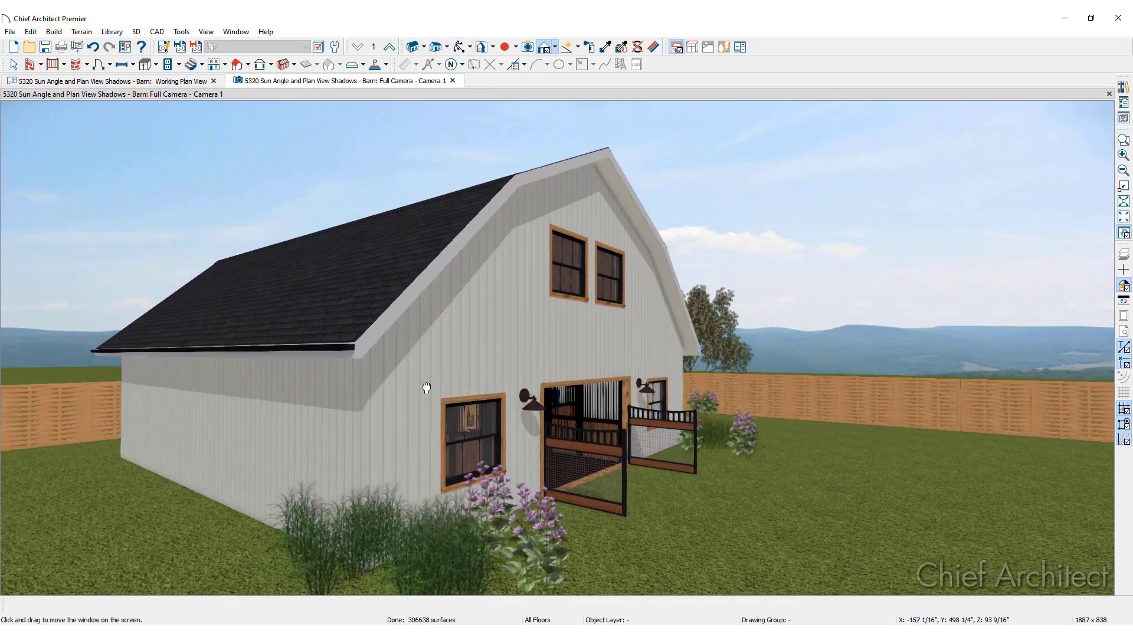
left_click_drag(566, 354, 572, 378)
scroll(572, 379, "down", 3)
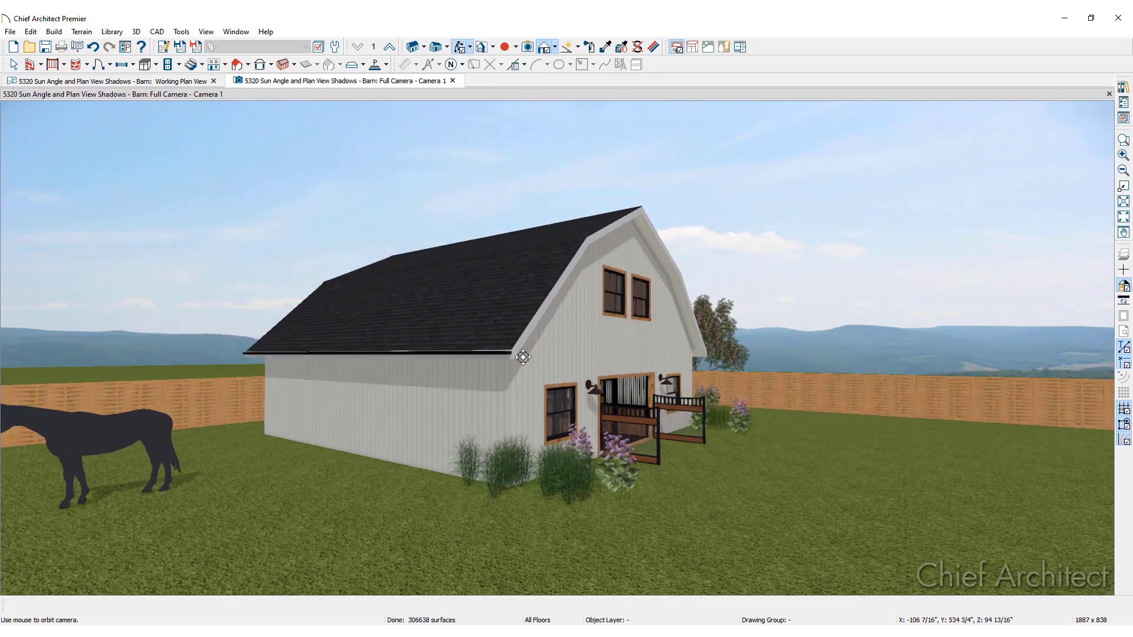
left_click_drag(518, 354, 531, 385)
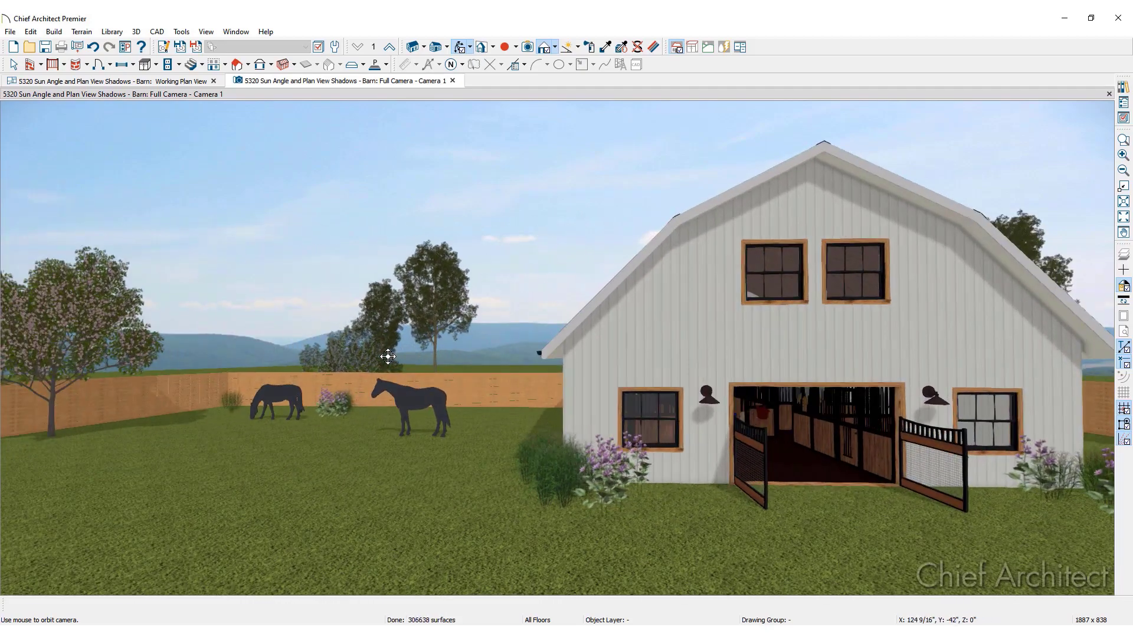